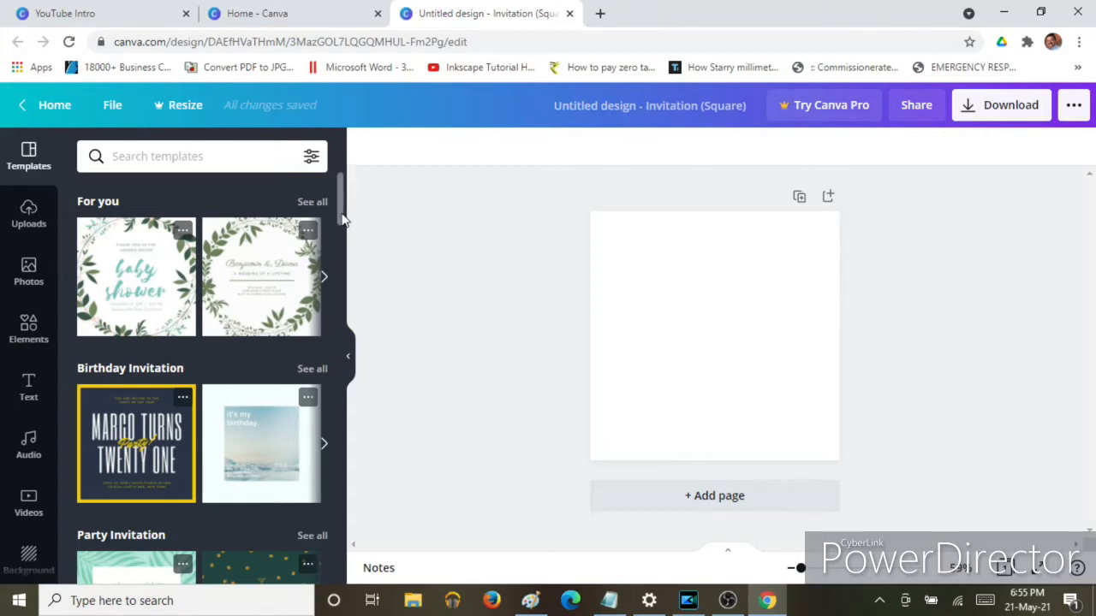
Step: Apply the first page of the Mint Theater Marquee Popcorn Movie Night Invitation template to the blank page
{"action": "left_click_drag", "start_coordinate": [341, 219], "coordinate": [350, 274]}
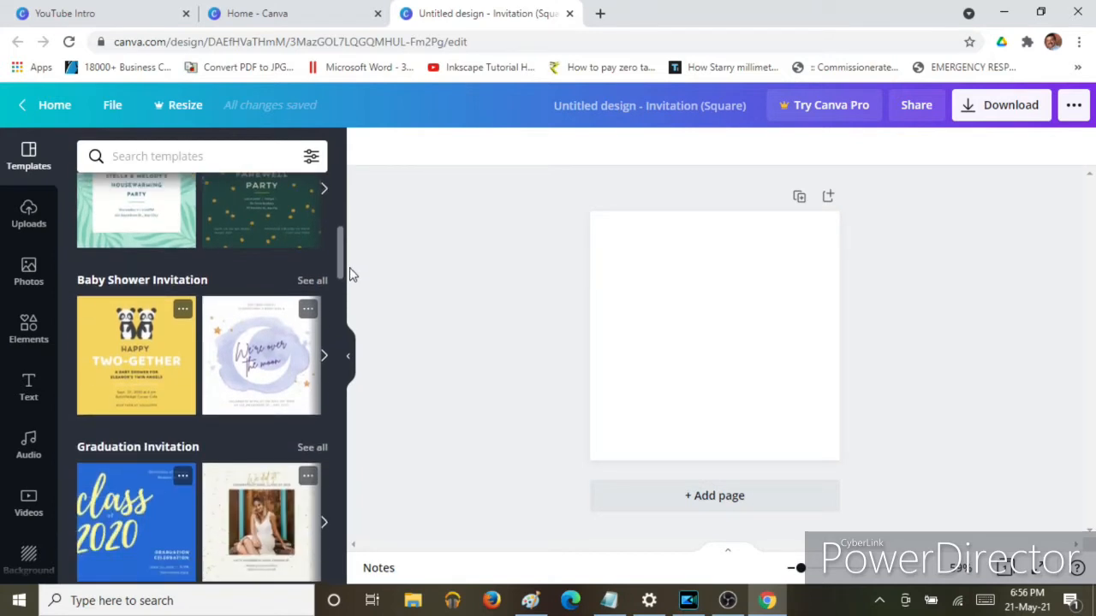
{"action": "left_click_drag", "start_coordinate": [353, 278], "coordinate": [357, 309]}
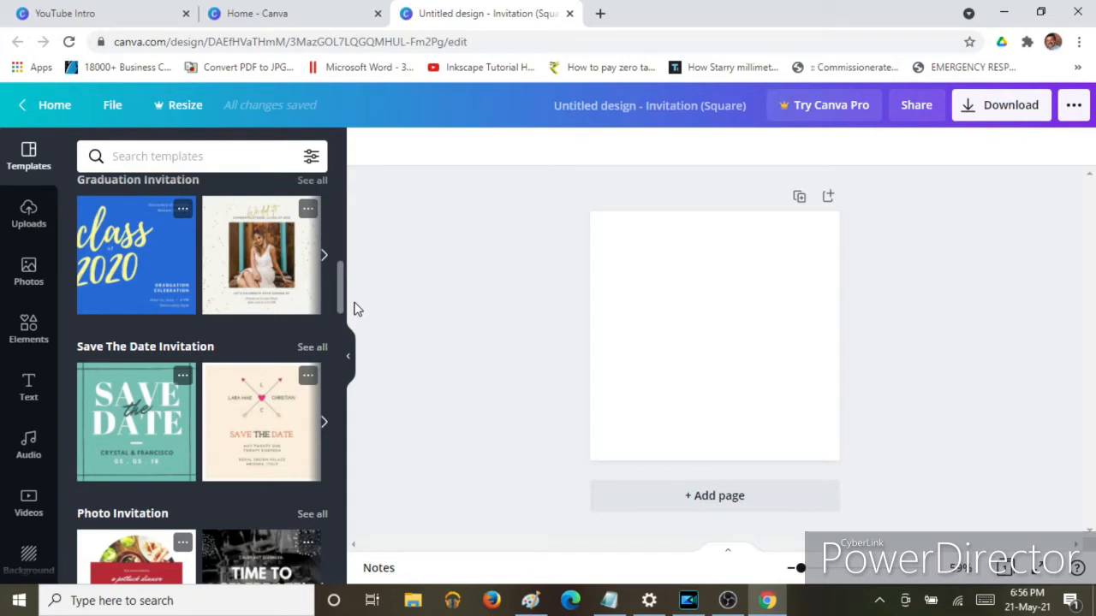
{"action": "left_click_drag", "start_coordinate": [357, 311], "coordinate": [366, 380]}
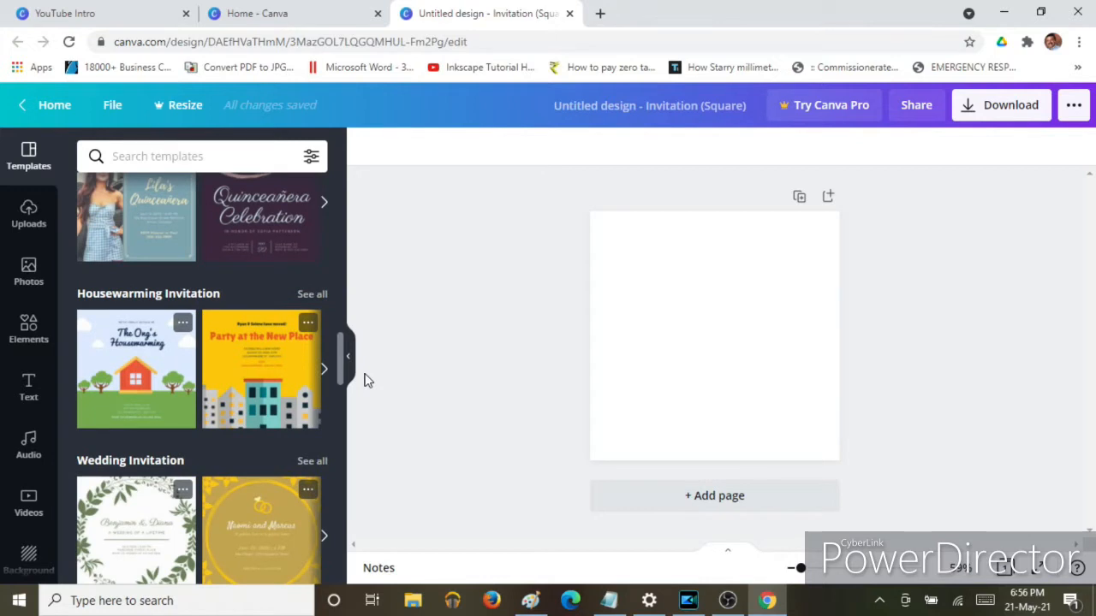
{"action": "left_click_drag", "start_coordinate": [364, 380], "coordinate": [399, 509]}
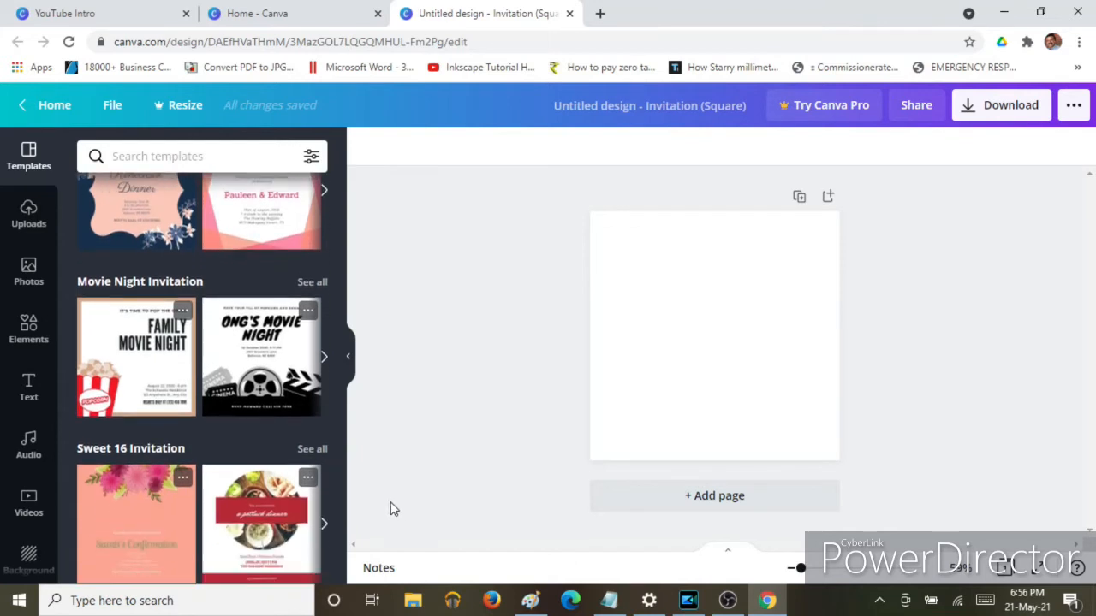
{"action": "left_click", "coordinate": [142, 375]}
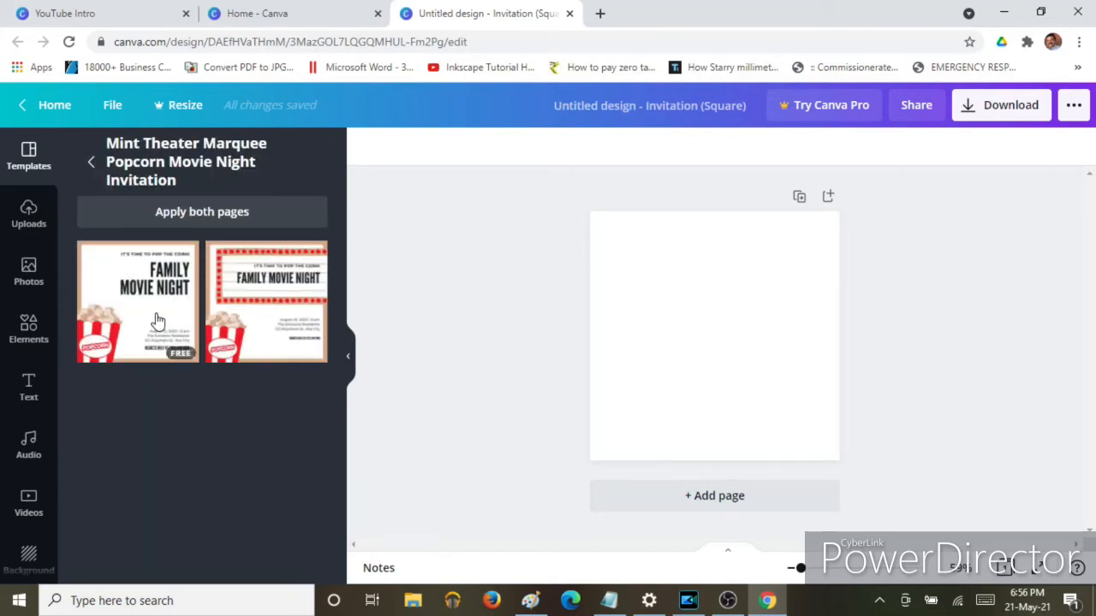
{"action": "left_click_drag", "start_coordinate": [156, 320], "coordinate": [654, 413]}
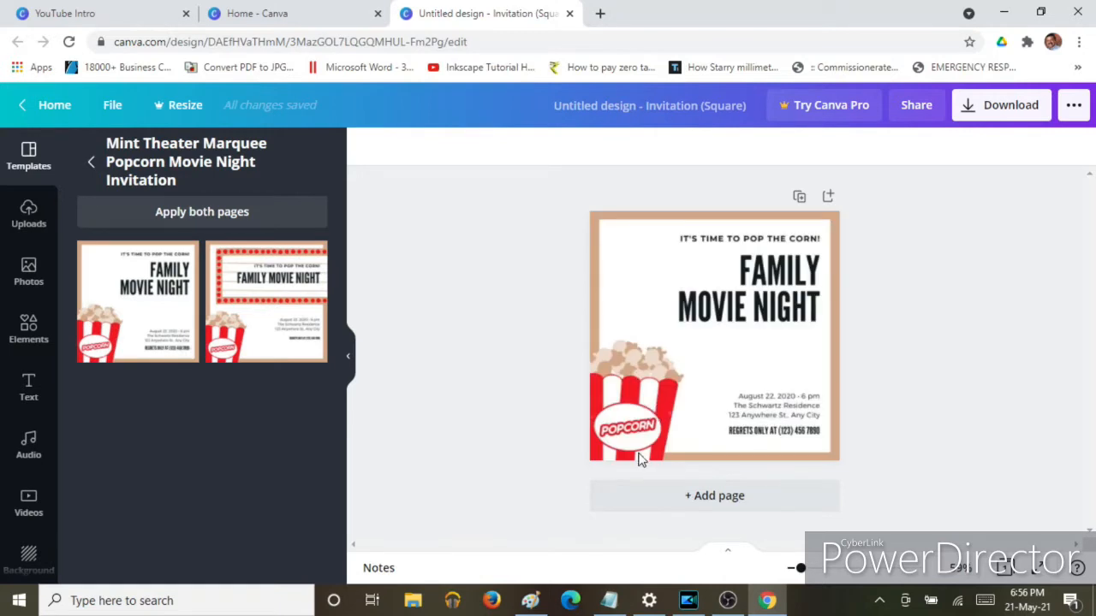
{"action": "left_click", "coordinate": [691, 427]}
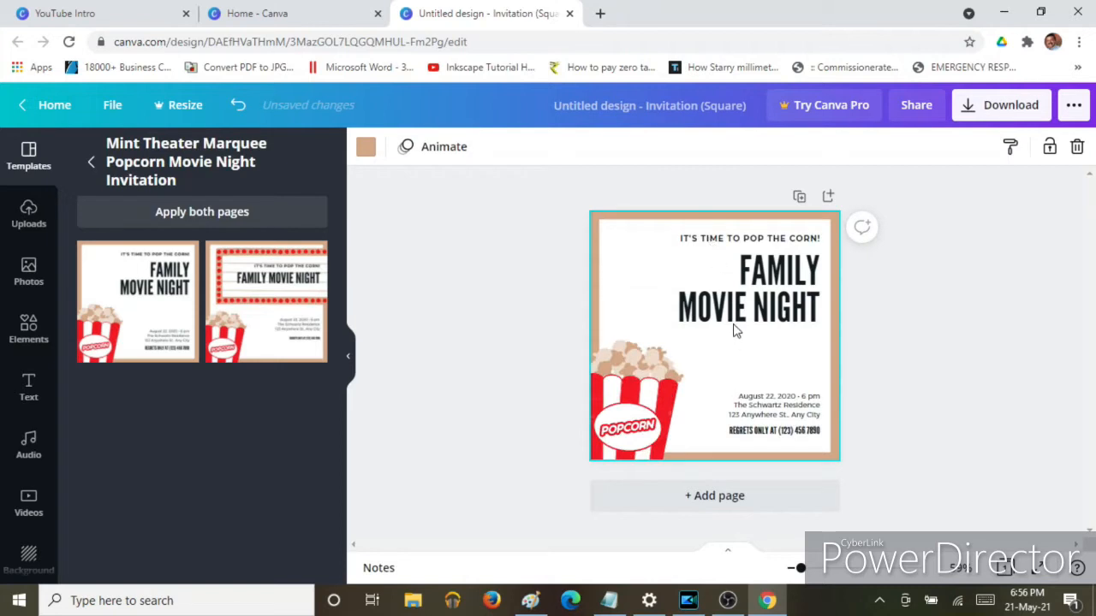
Step: Change the event date in the invitation's details text to May 21, 2021 and the time to 8 pm
{"action": "left_click", "coordinate": [755, 411]}
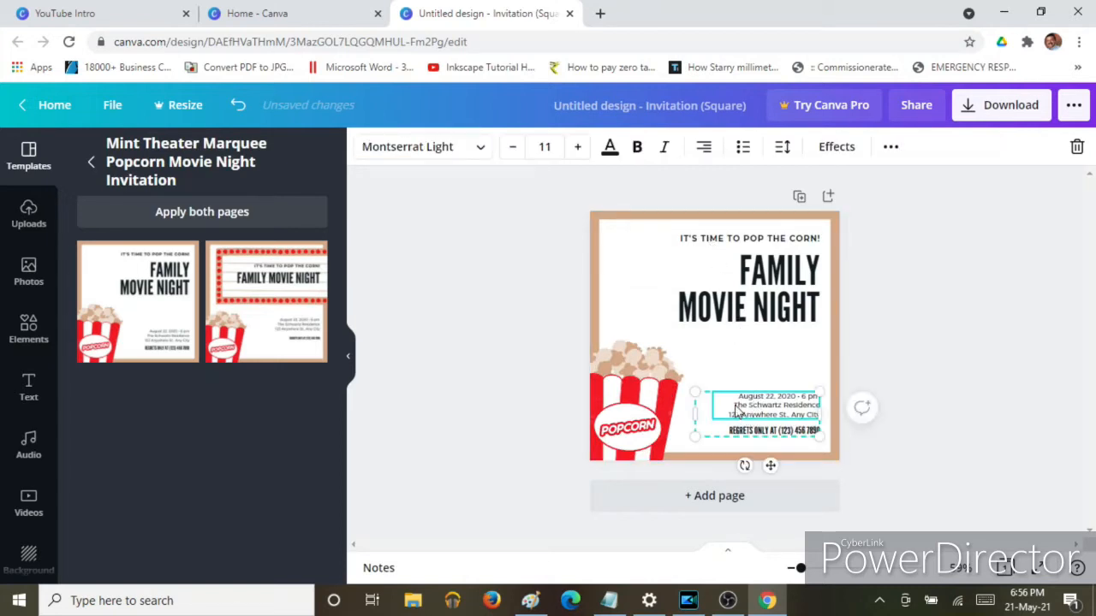
{"action": "double_click", "coordinate": [813, 418]}
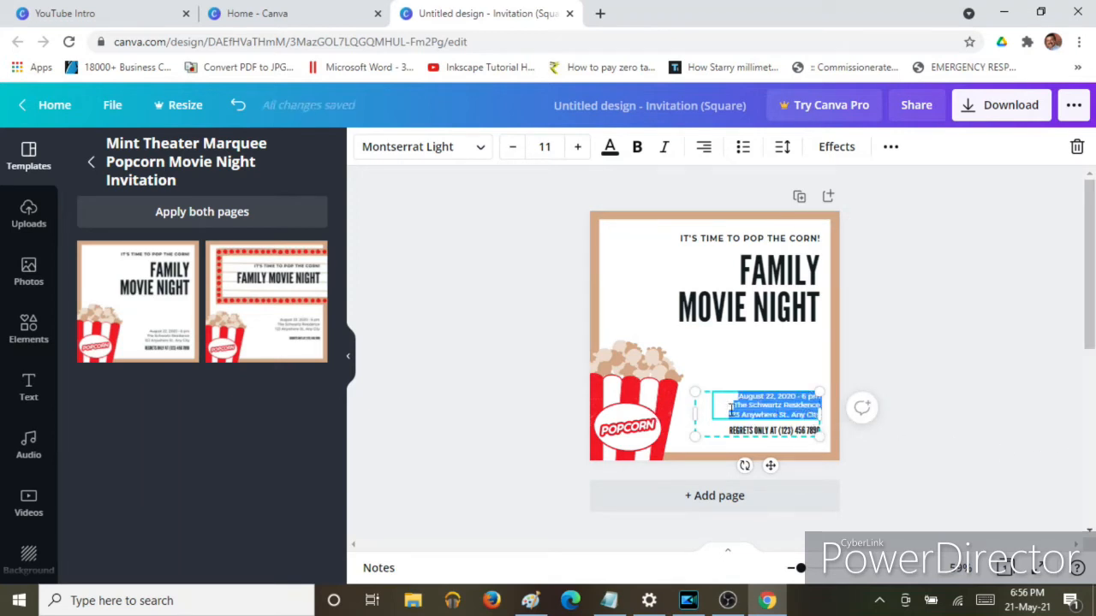
{"action": "left_click", "coordinate": [833, 397]}
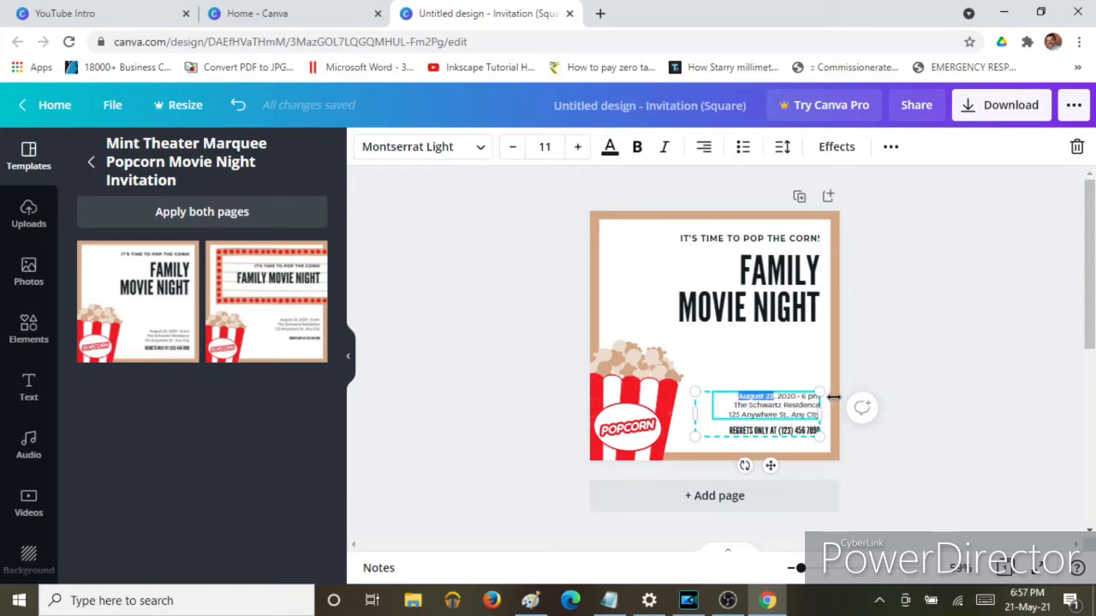
{"action": "type", "text": "May"}
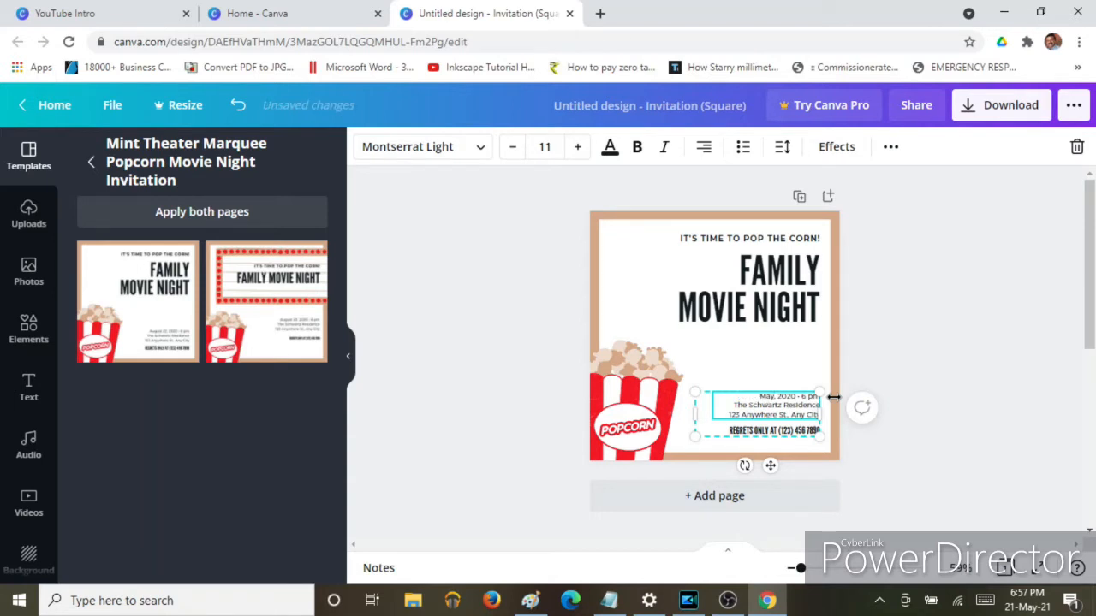
{"action": "type", "text": " 21"}
{"action": "type", "text": "1"}
{"action": "key", "text": "shift+Right"}
{"action": "type", "text": "8"}
{"action": "left_click", "coordinate": [780, 446]}
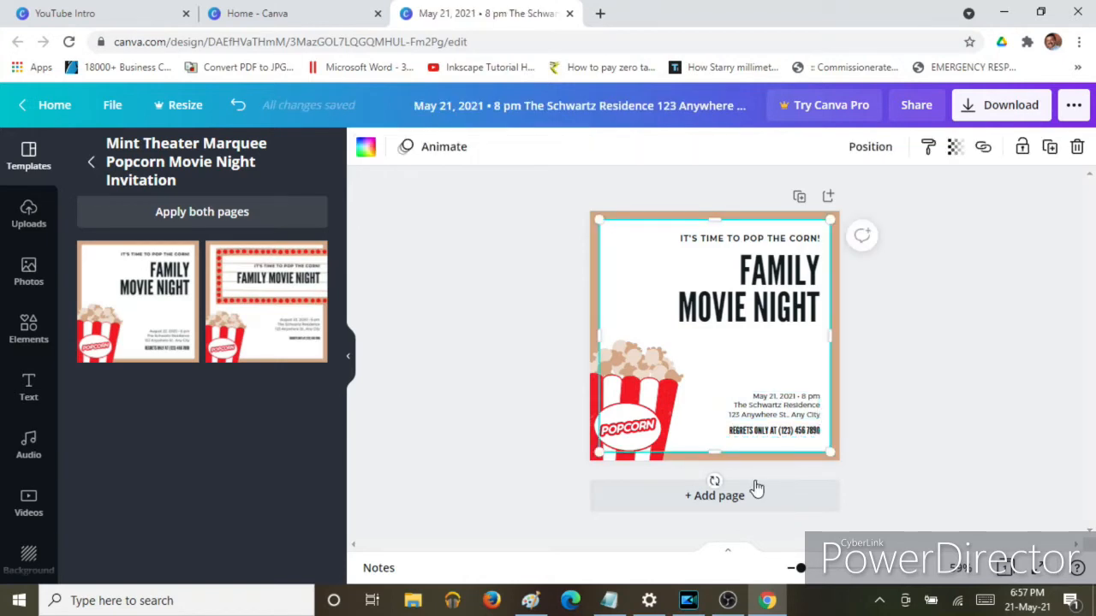
{"action": "left_click", "coordinate": [949, 411]}
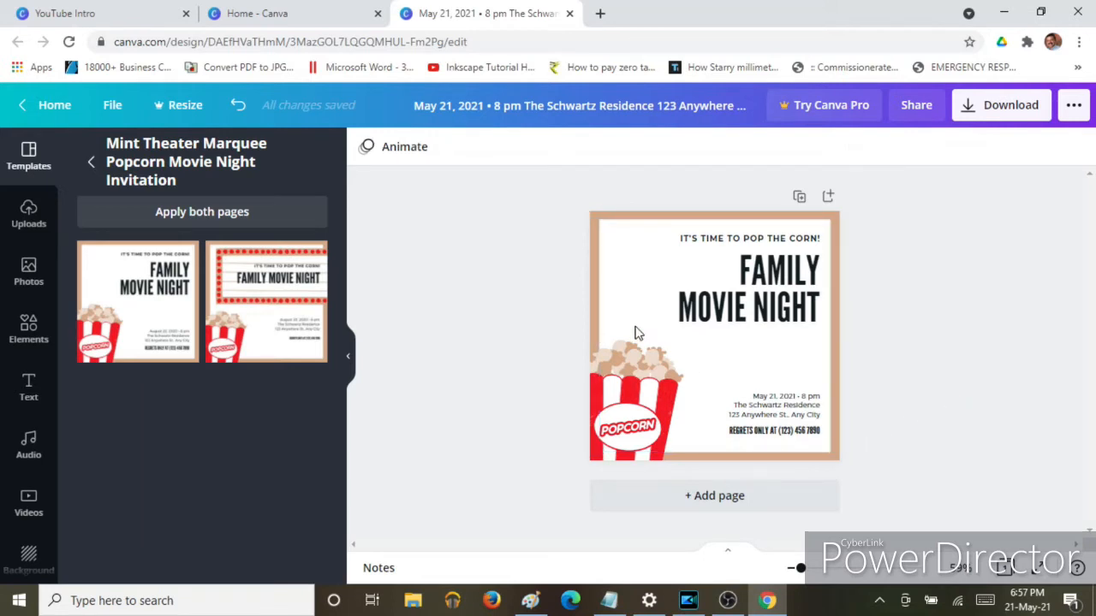
Step: Change the page background that forms the invitation's border to the red brand colour
{"action": "left_click", "coordinate": [596, 317]}
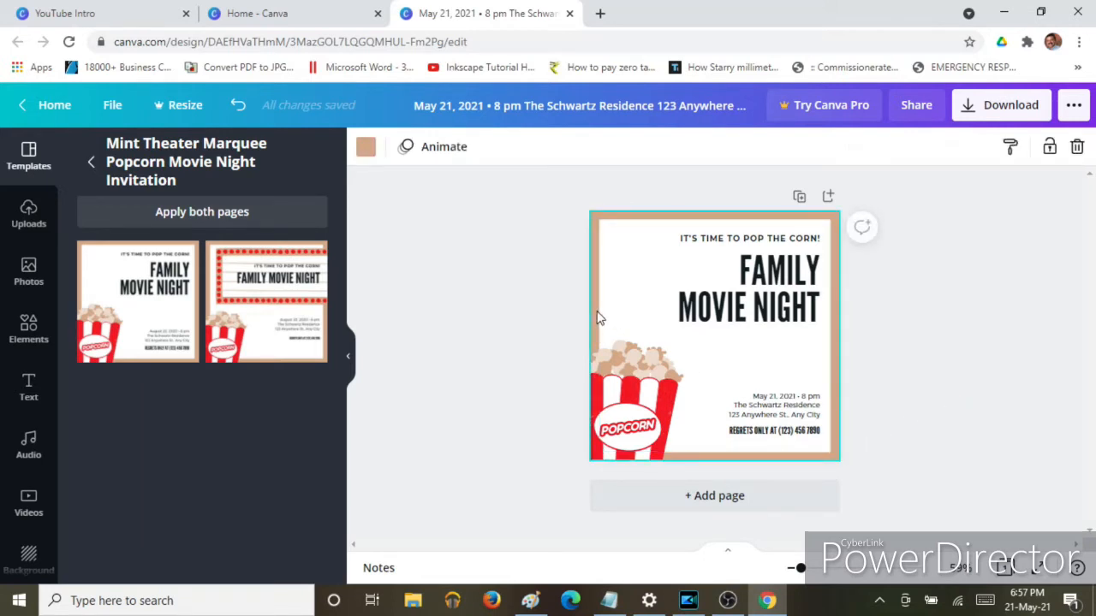
{"action": "left_click", "coordinate": [365, 147]}
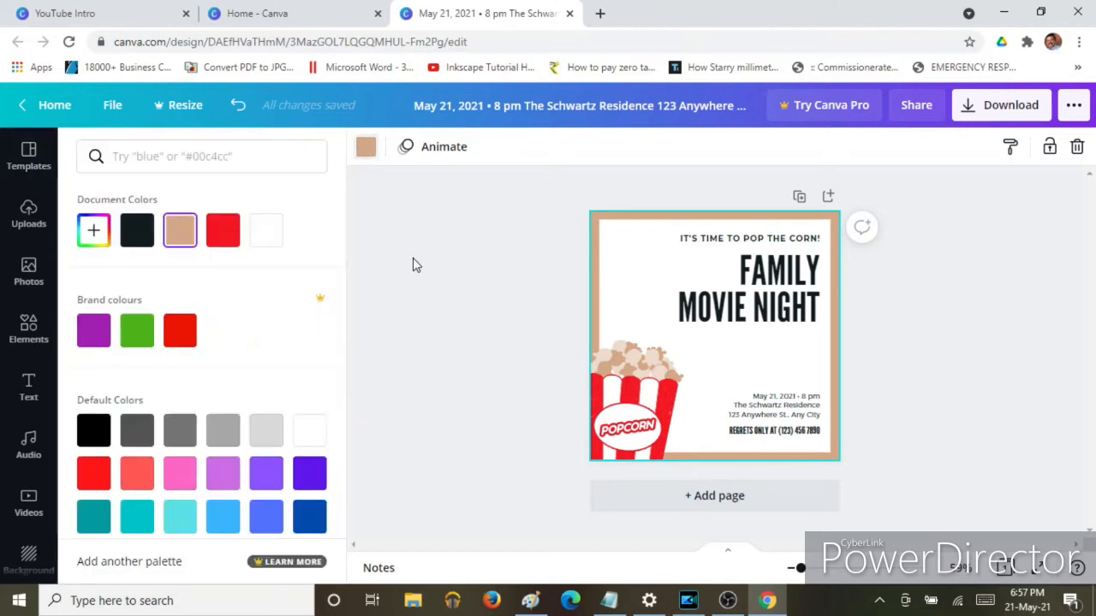
{"action": "left_click", "coordinate": [187, 339]}
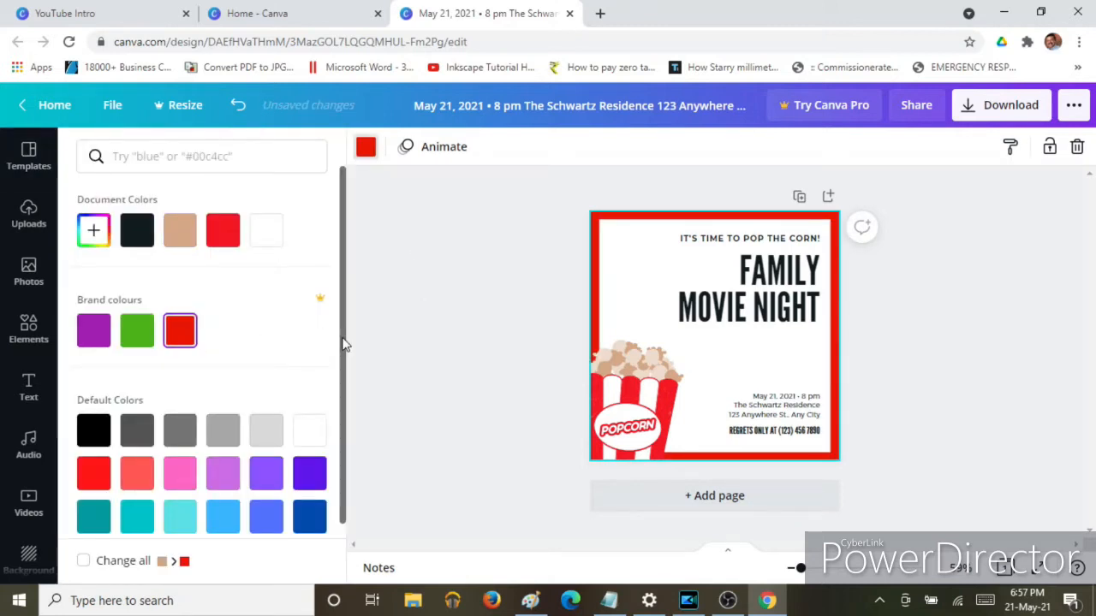
{"action": "left_click", "coordinate": [596, 354]}
Step: Try the Sensei and Oregano fonts on the FAMILY MOVIE NIGHT heading and return it to League Gothic
{"action": "left_click", "coordinate": [767, 291]}
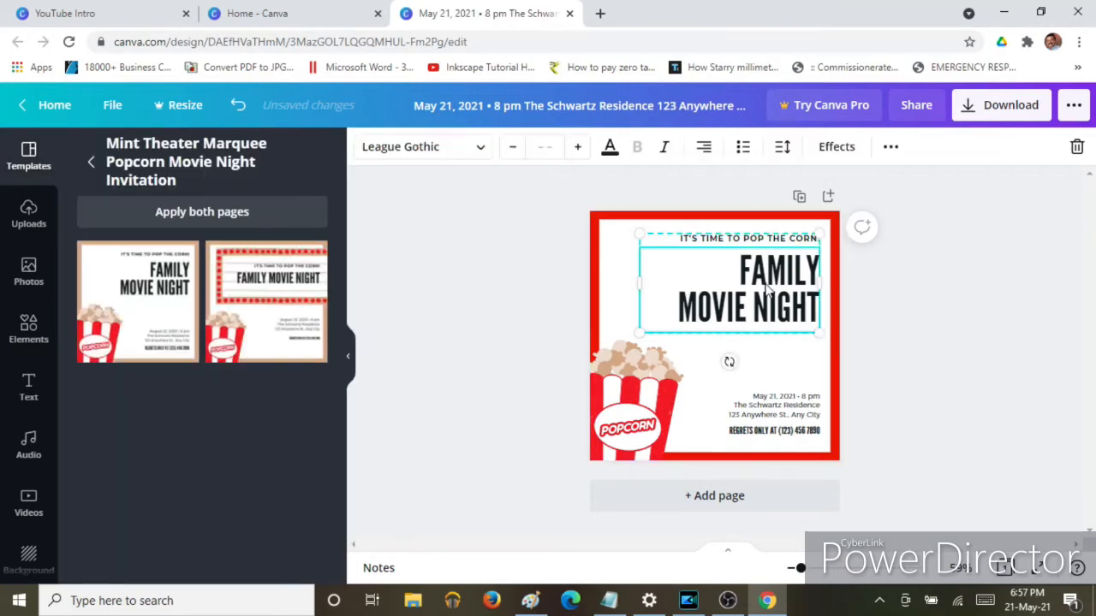
{"action": "double_click", "coordinate": [751, 276]}
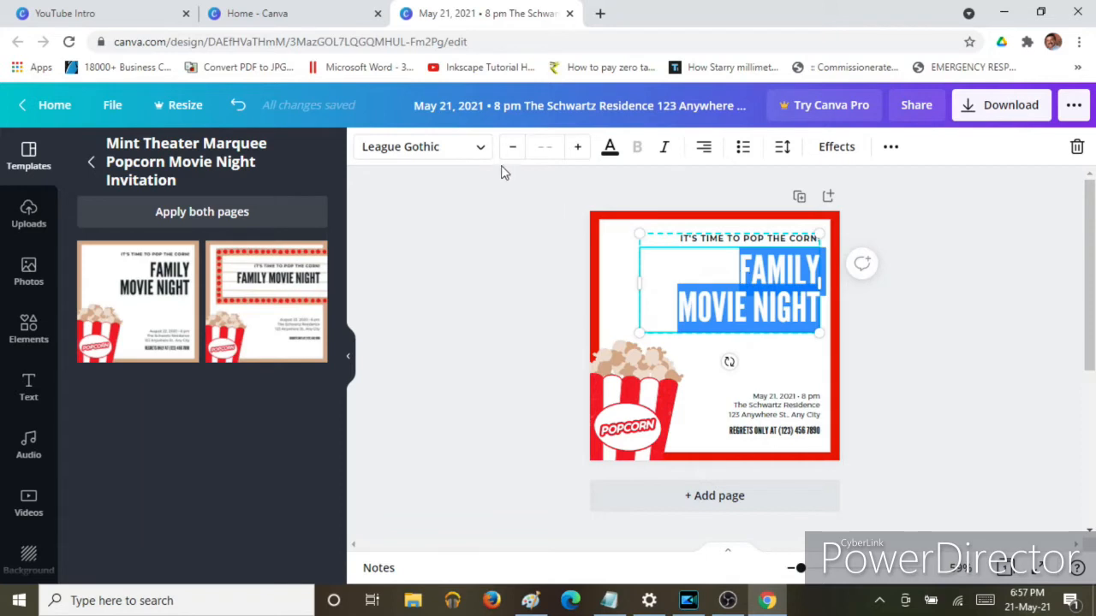
{"action": "left_click", "coordinate": [482, 150]}
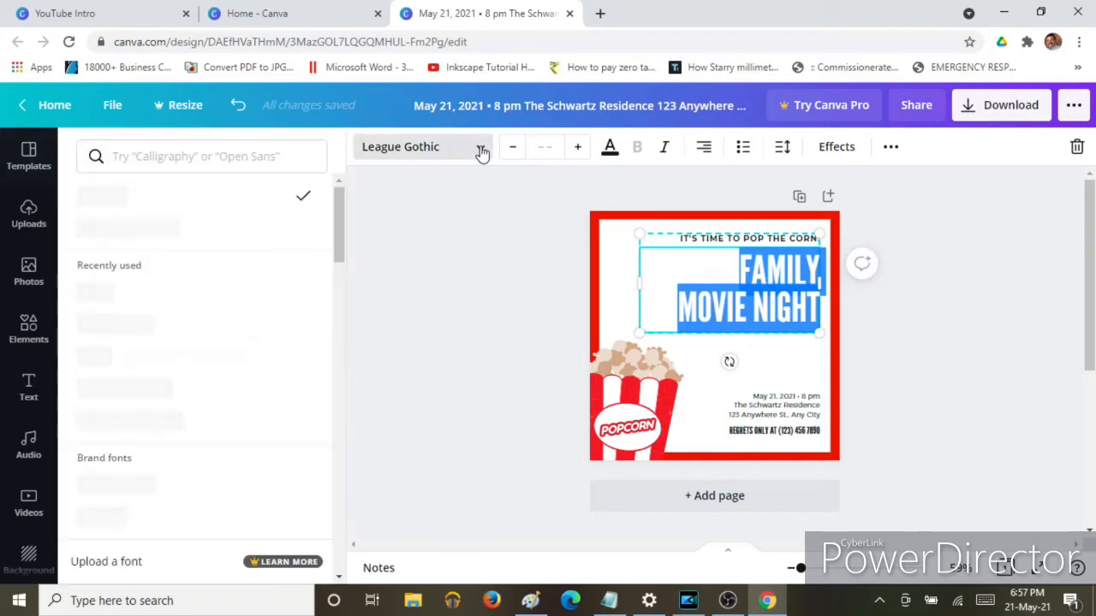
{"action": "left_click", "coordinate": [151, 356]}
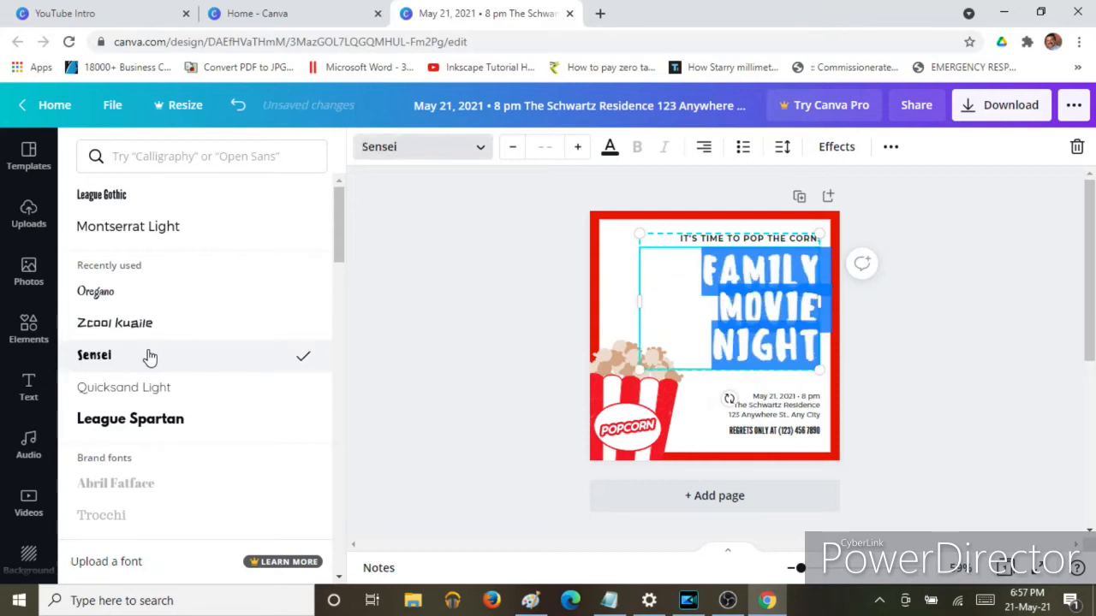
{"action": "left_click", "coordinate": [154, 302]}
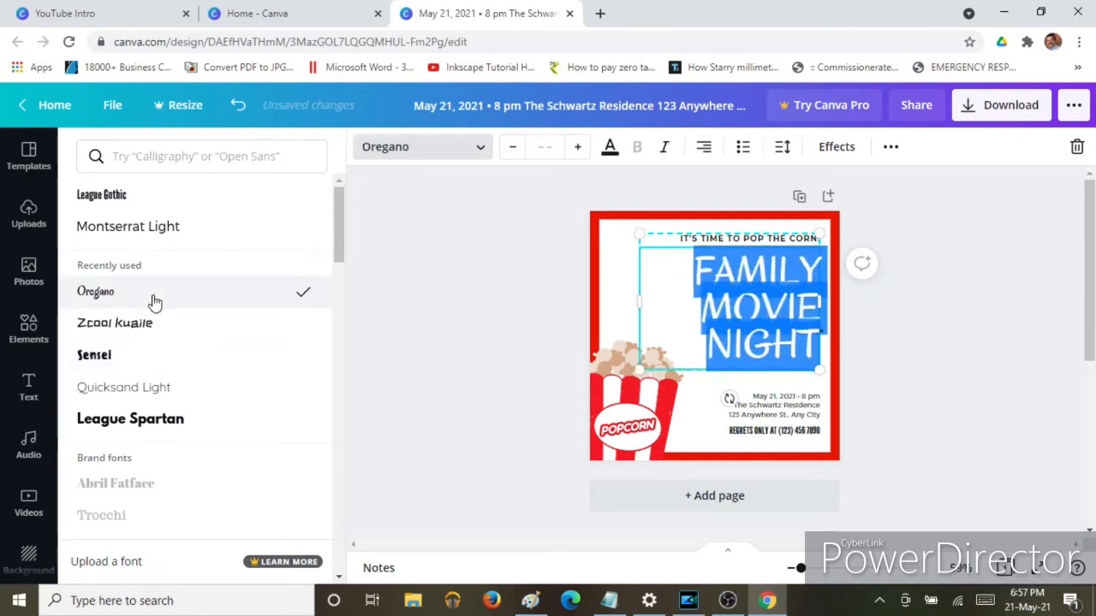
{"action": "left_click", "coordinate": [151, 195]}
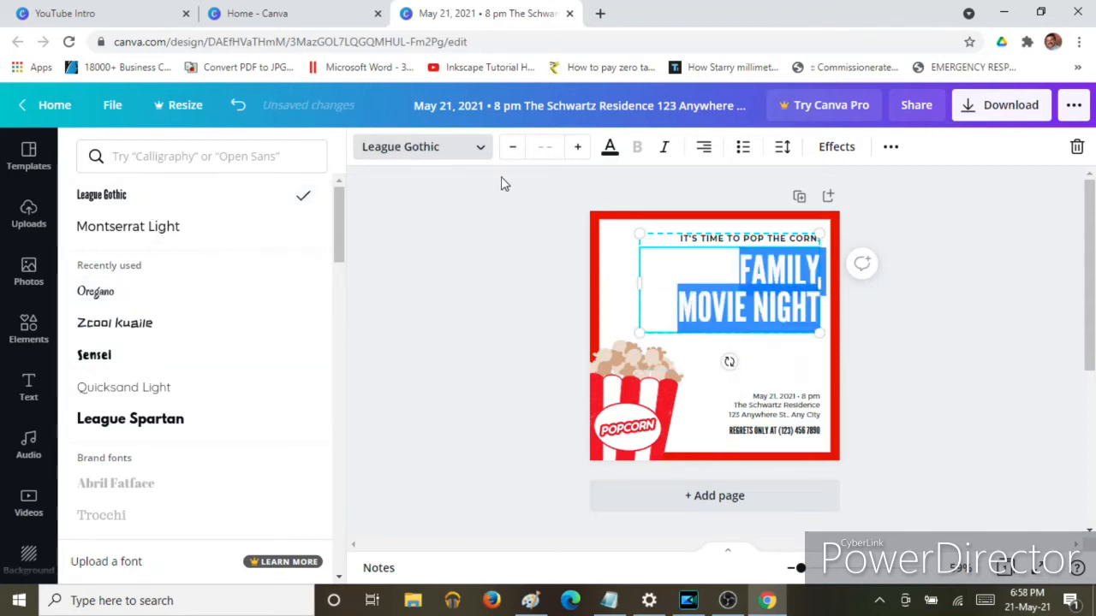
Step: Set the FAMILY MOVIE NIGHT heading's text colour to the custom green #44DF1D
{"action": "left_click", "coordinate": [610, 147]}
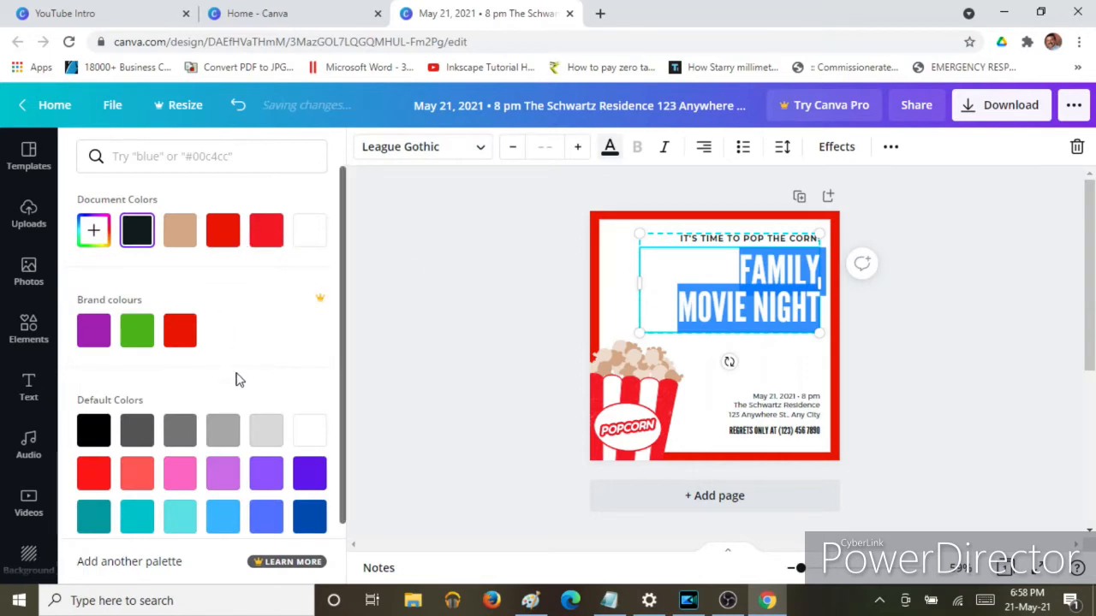
{"action": "scroll", "coordinate": [236, 379], "scroll_direction": "down", "scroll_amount": 1}
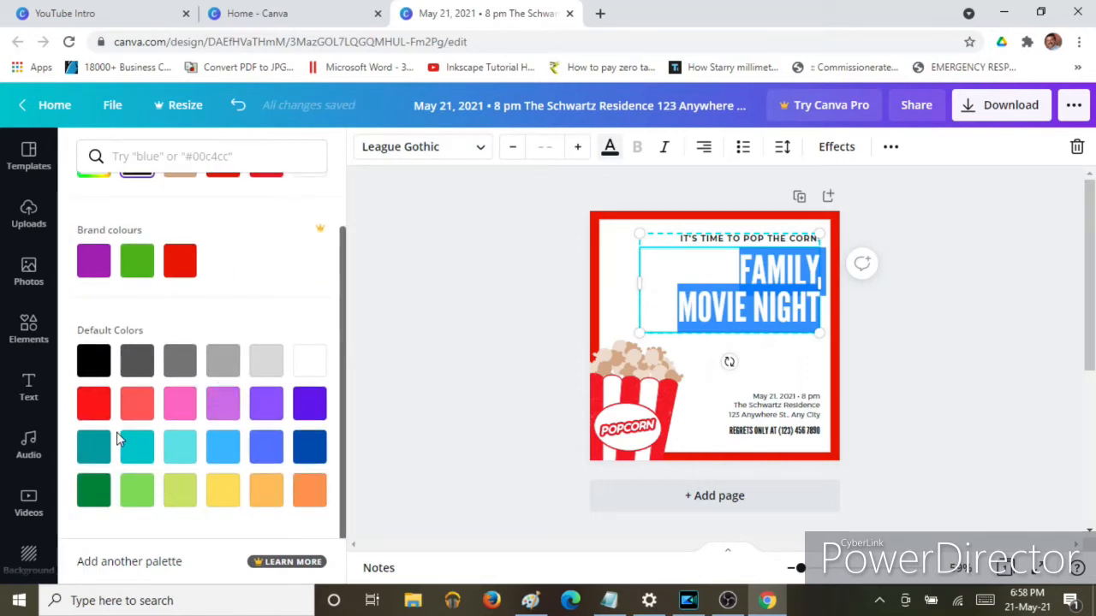
{"action": "scroll", "coordinate": [288, 359], "scroll_direction": "up", "scroll_amount": 1}
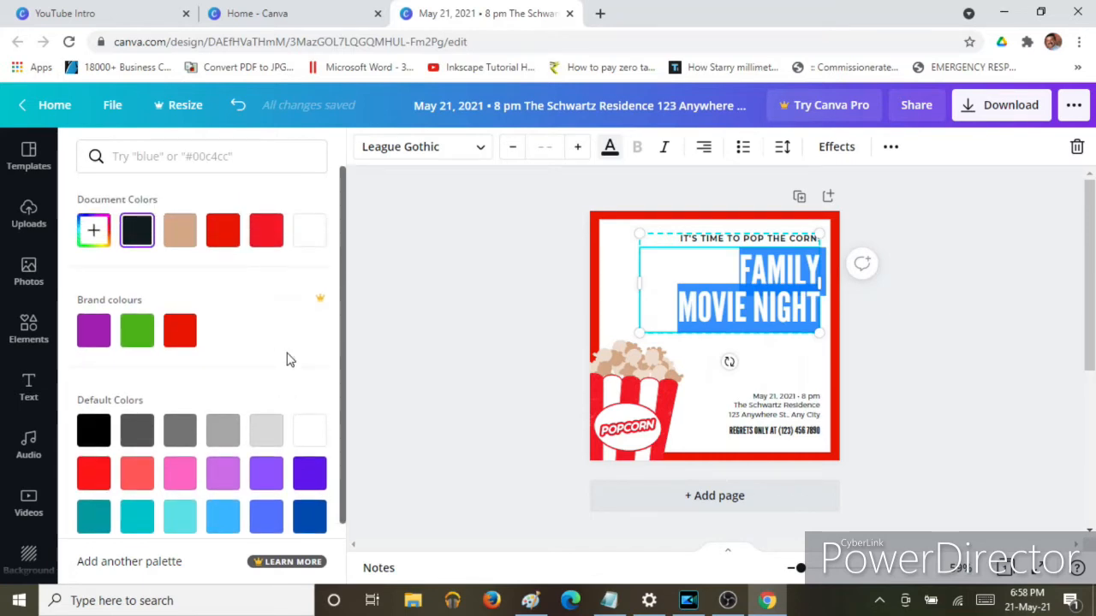
{"action": "left_click", "coordinate": [96, 233]}
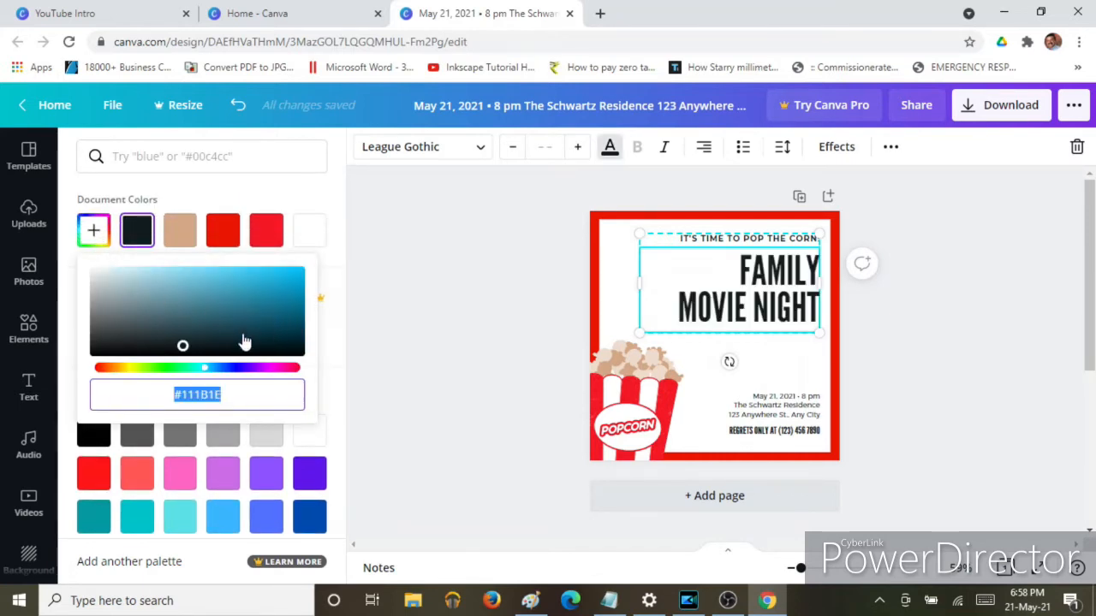
{"action": "left_click", "coordinate": [238, 370]}
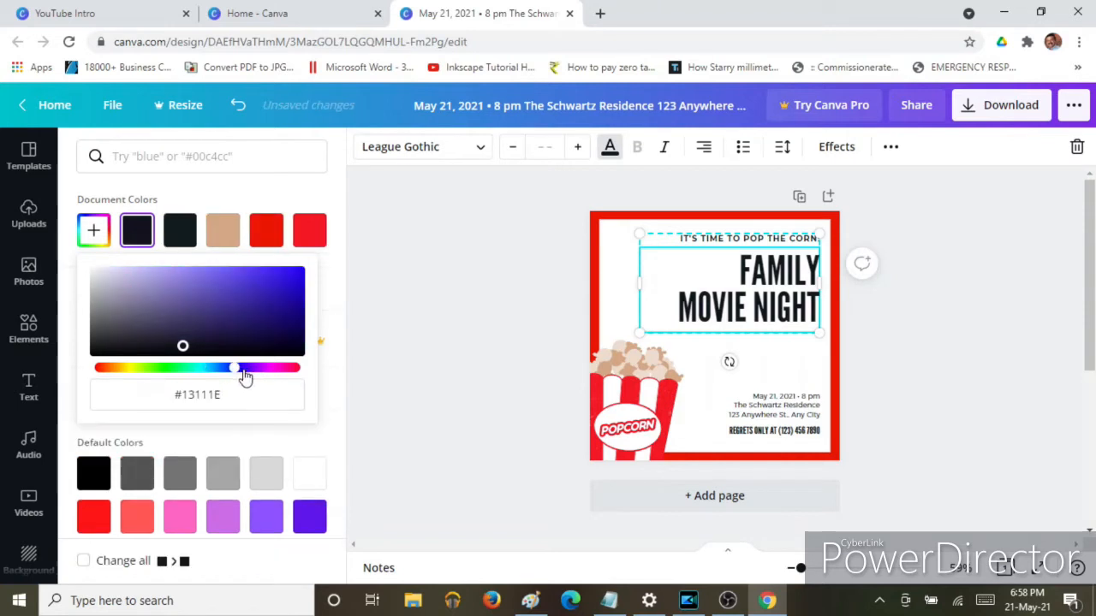
{"action": "left_click", "coordinate": [276, 279]}
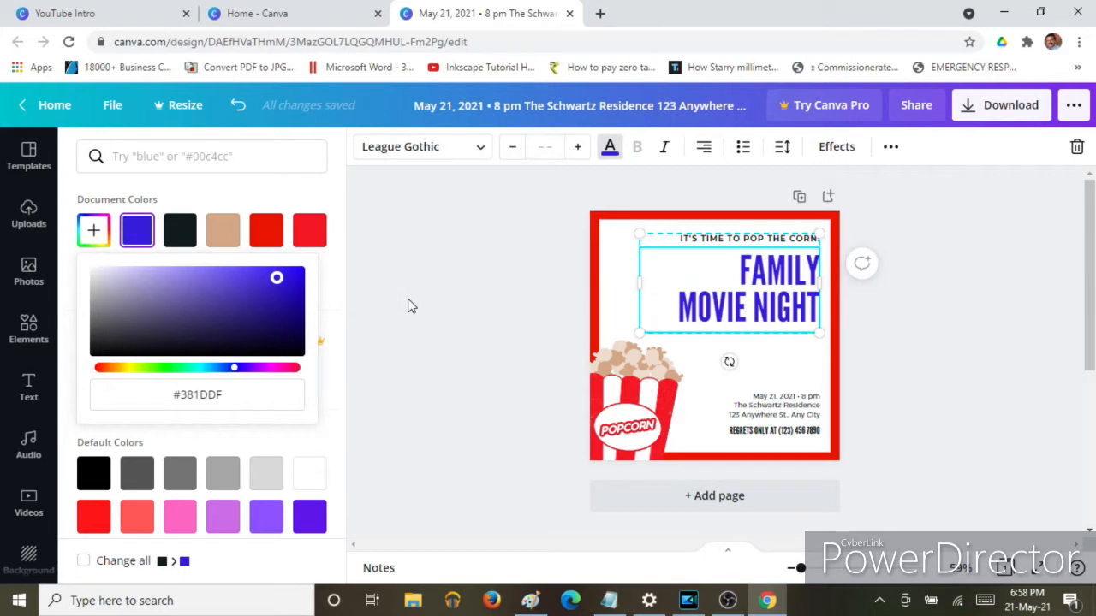
{"action": "left_click", "coordinate": [158, 368]}
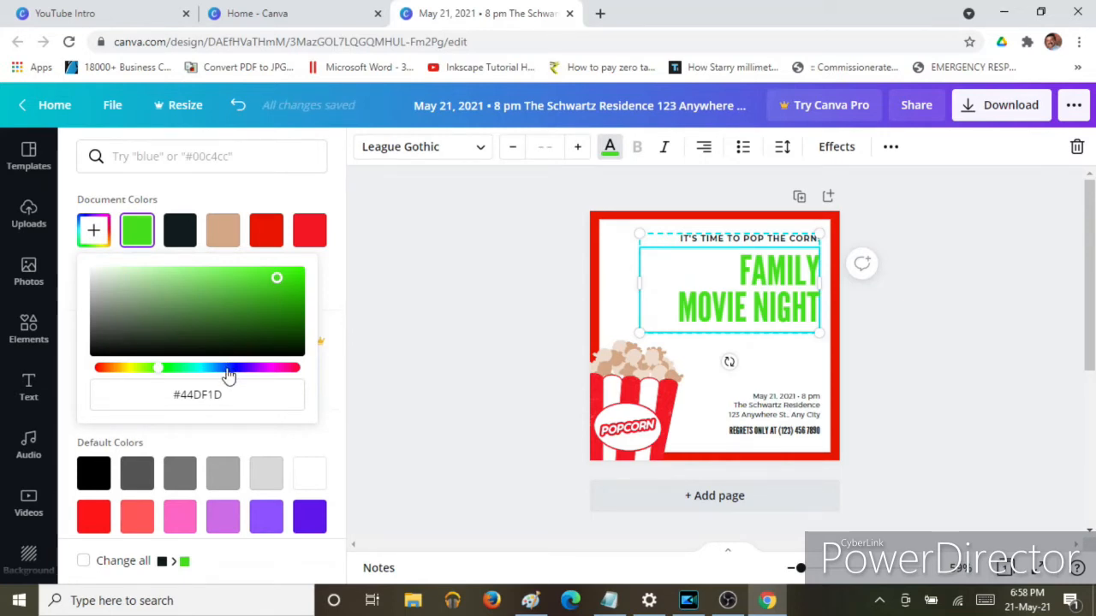
{"action": "left_click", "coordinate": [417, 317]}
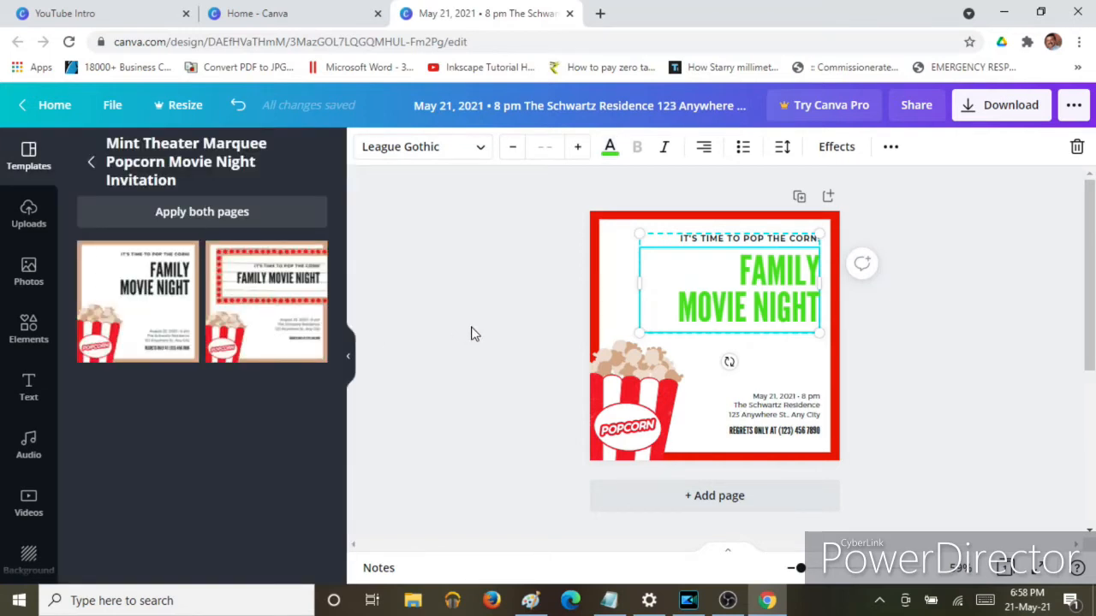
{"action": "left_click", "coordinate": [503, 324]}
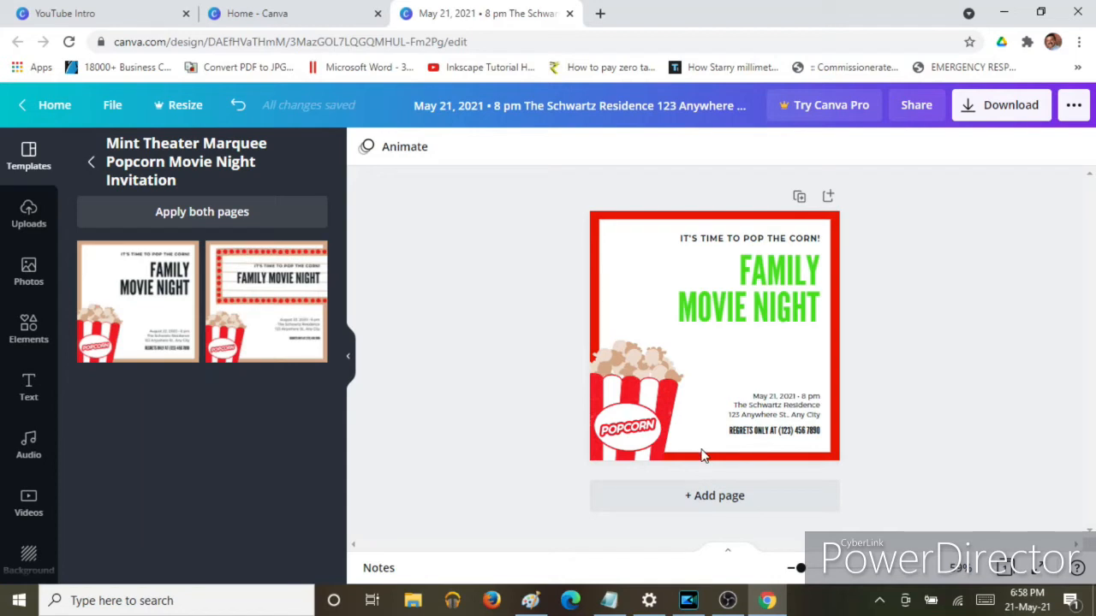
Step: Recolour the popcorn bucket's red stripes and lettering with the green brand colour
{"action": "left_click", "coordinate": [643, 406]}
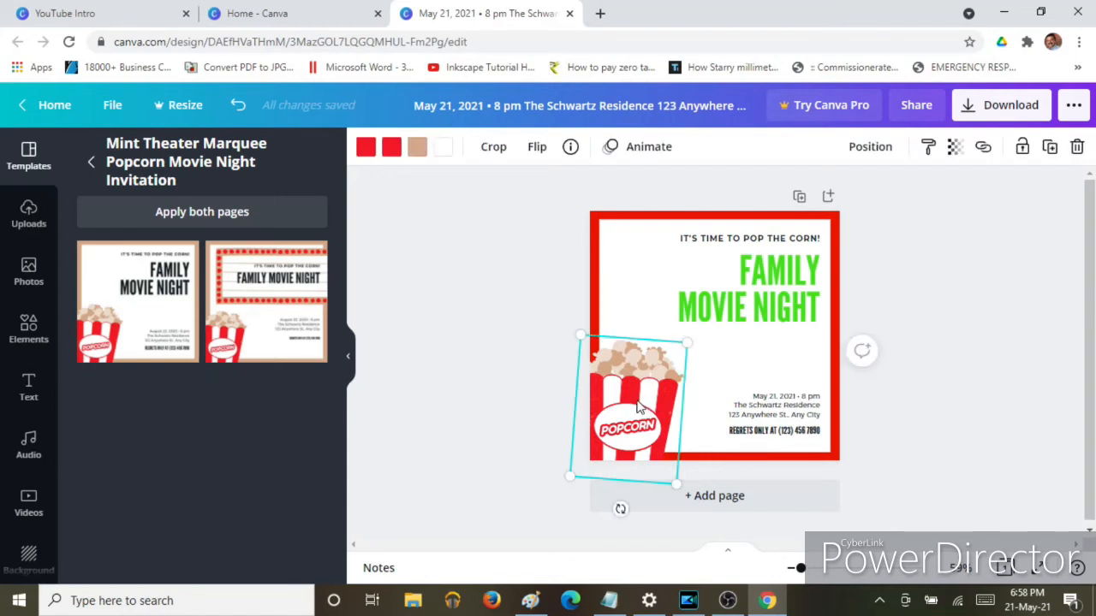
{"action": "left_click", "coordinate": [391, 148]}
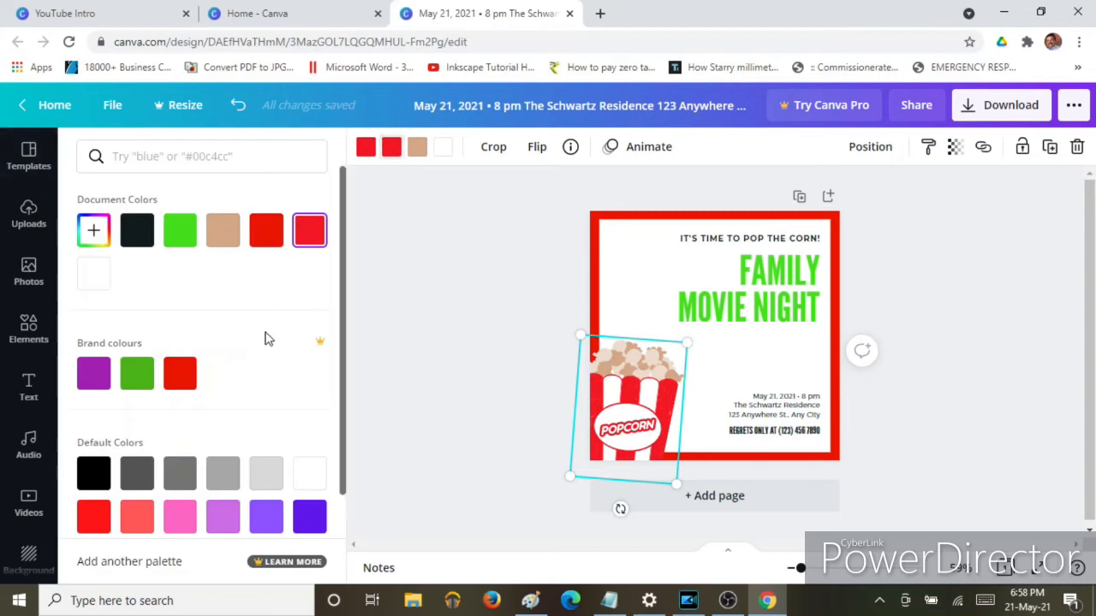
{"action": "left_click", "coordinate": [310, 519]}
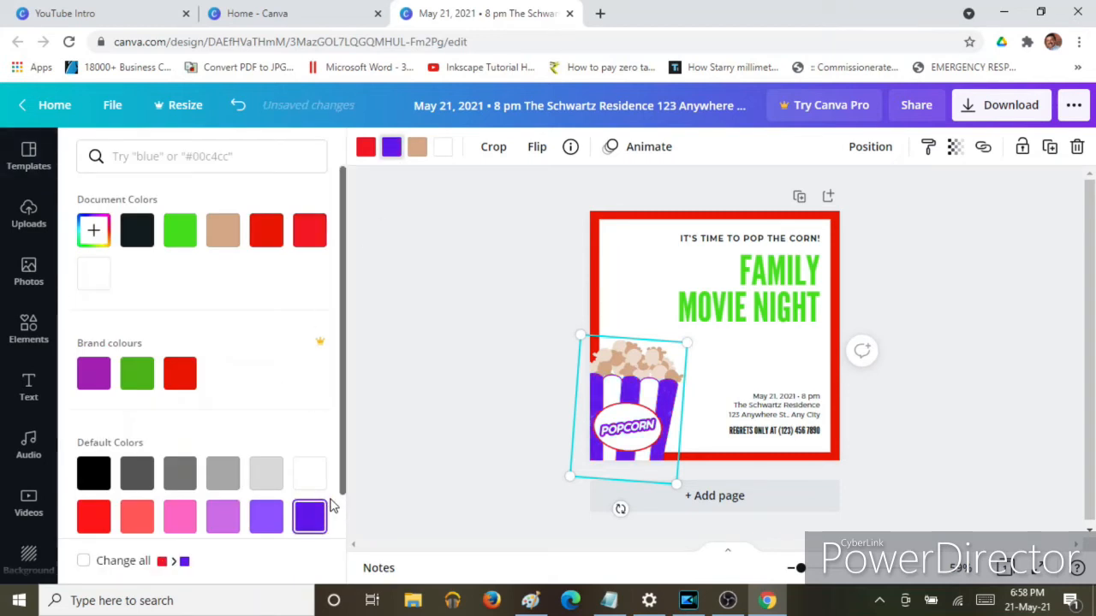
{"action": "left_click", "coordinate": [135, 371]}
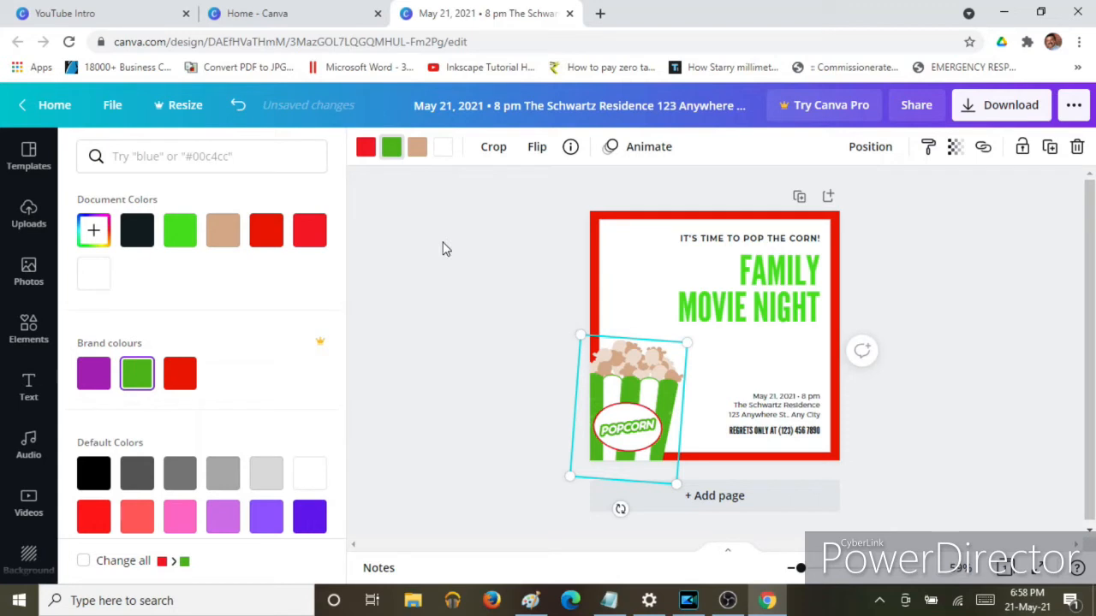
Step: Try the default orange on the popcorn's tan kernels and recolour them with the default yellow
{"action": "left_click", "coordinate": [416, 150]}
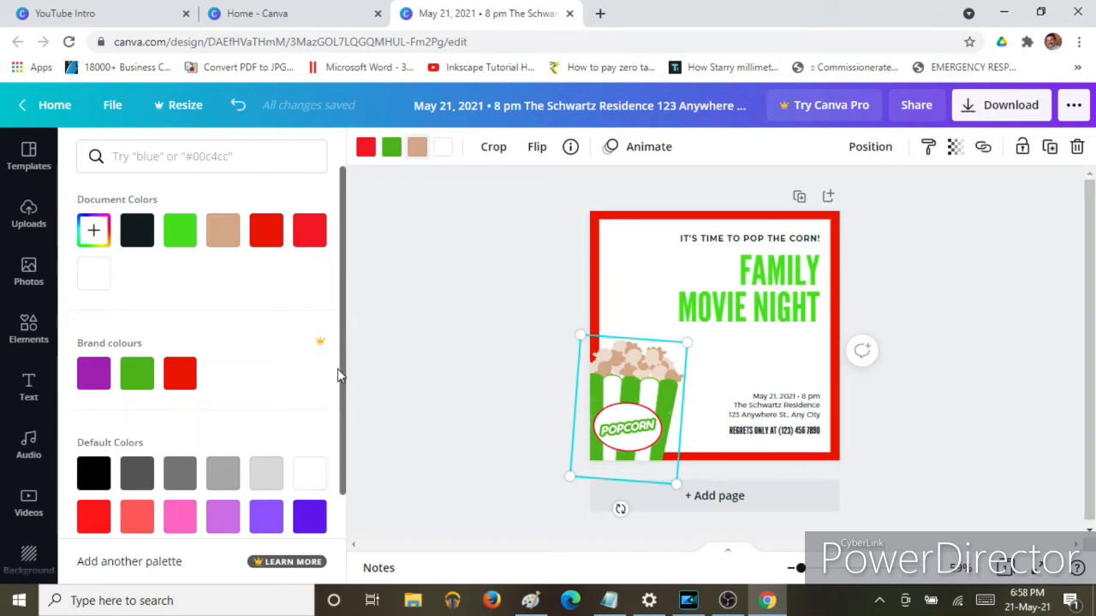
{"action": "left_click_drag", "start_coordinate": [347, 371], "coordinate": [351, 501]}
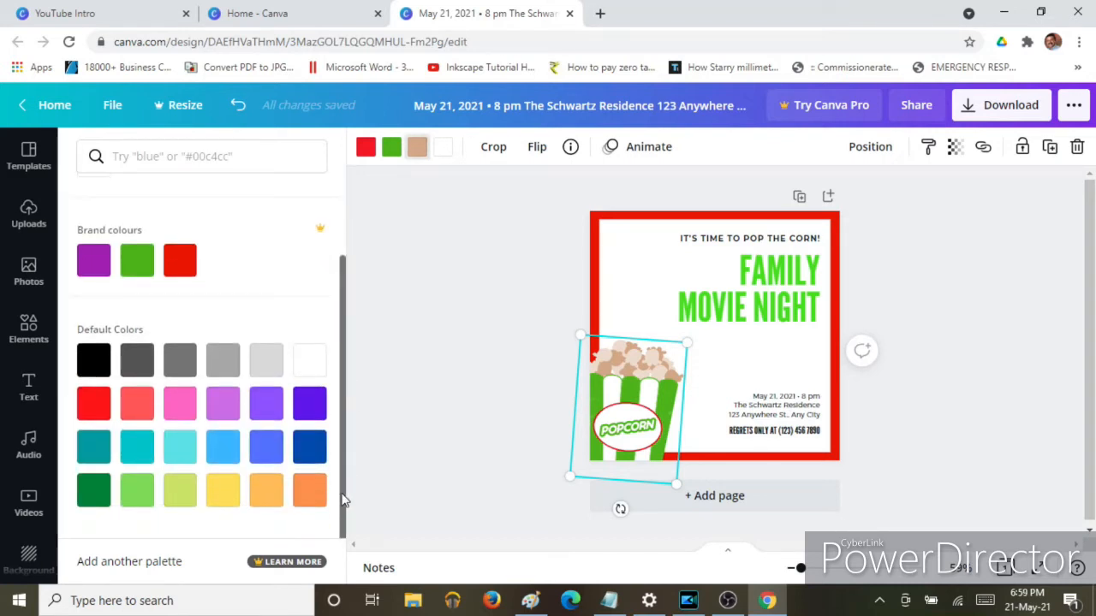
{"action": "left_click", "coordinate": [307, 490]}
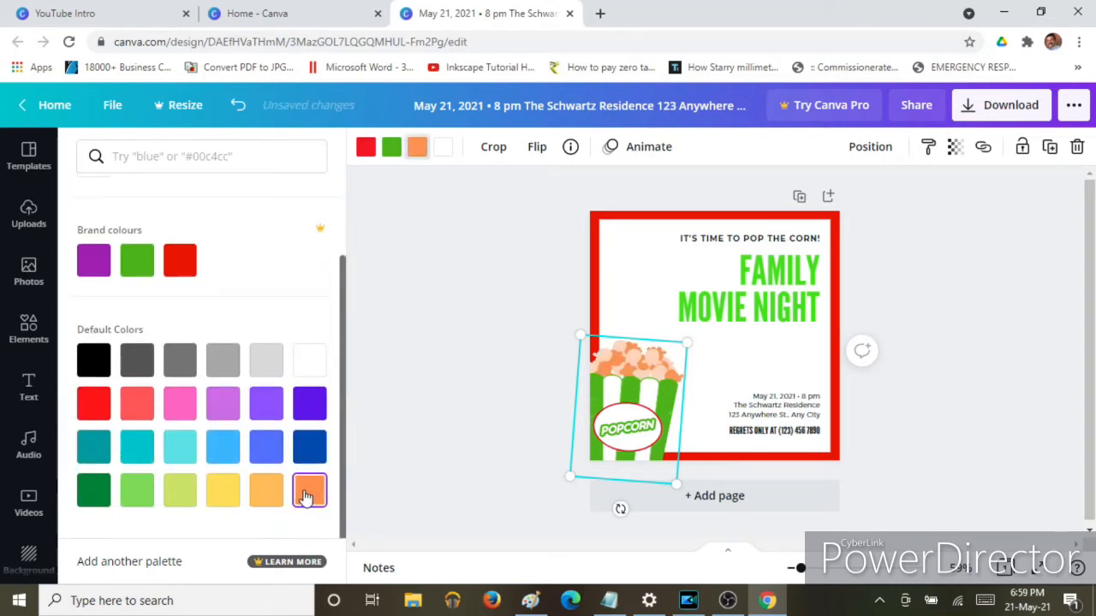
{"action": "left_click", "coordinate": [233, 490]}
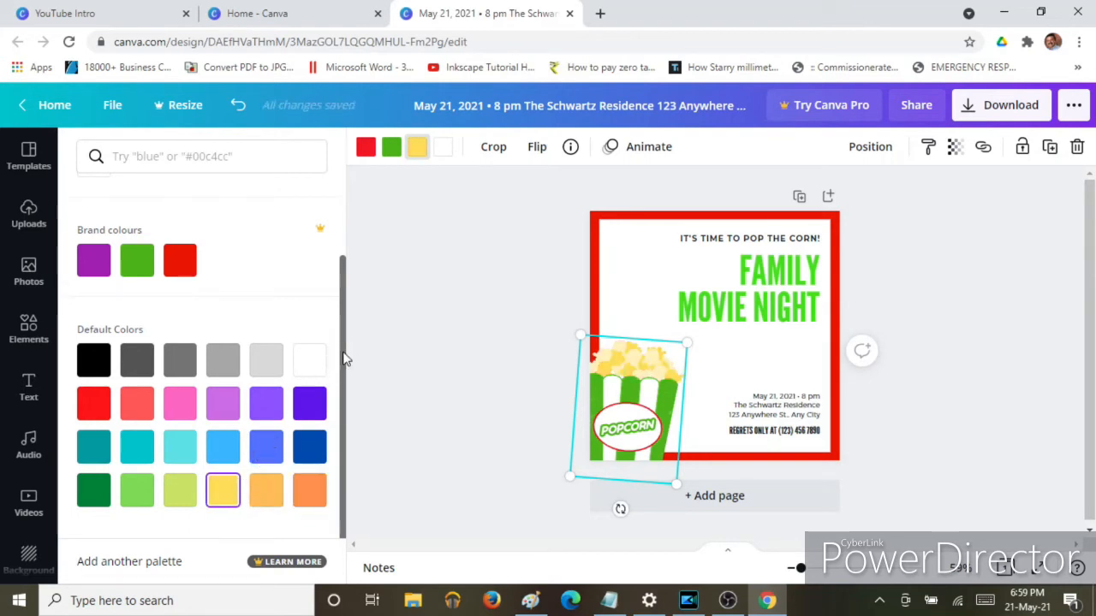
{"action": "left_click", "coordinate": [415, 271]}
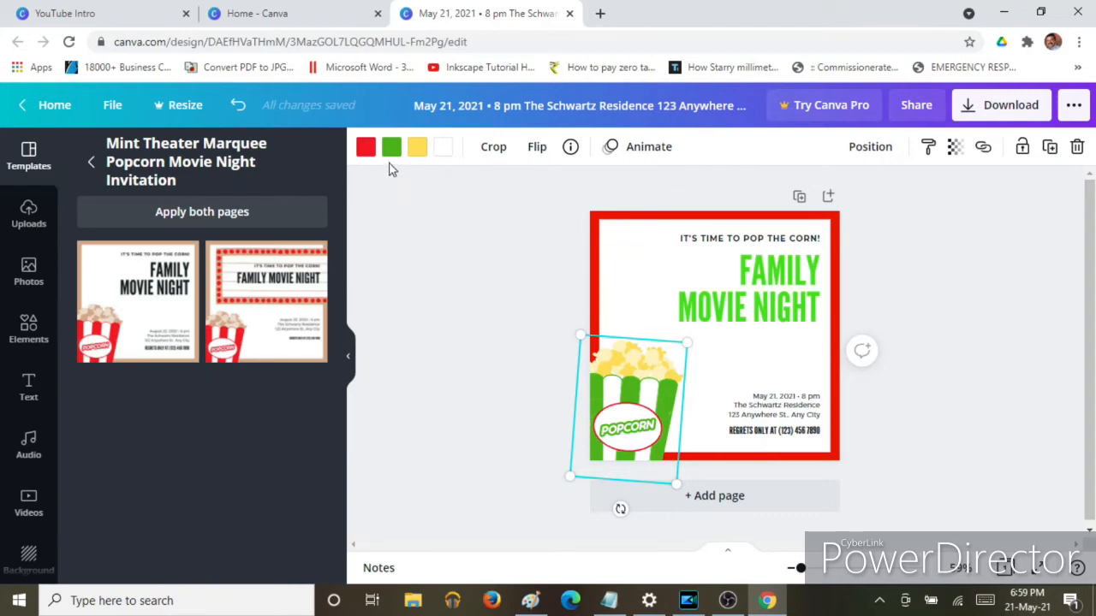
Step: Try brand green, violet, red and orange on the white parts of the popcorn bucket graphic
{"action": "left_click", "coordinate": [443, 149]}
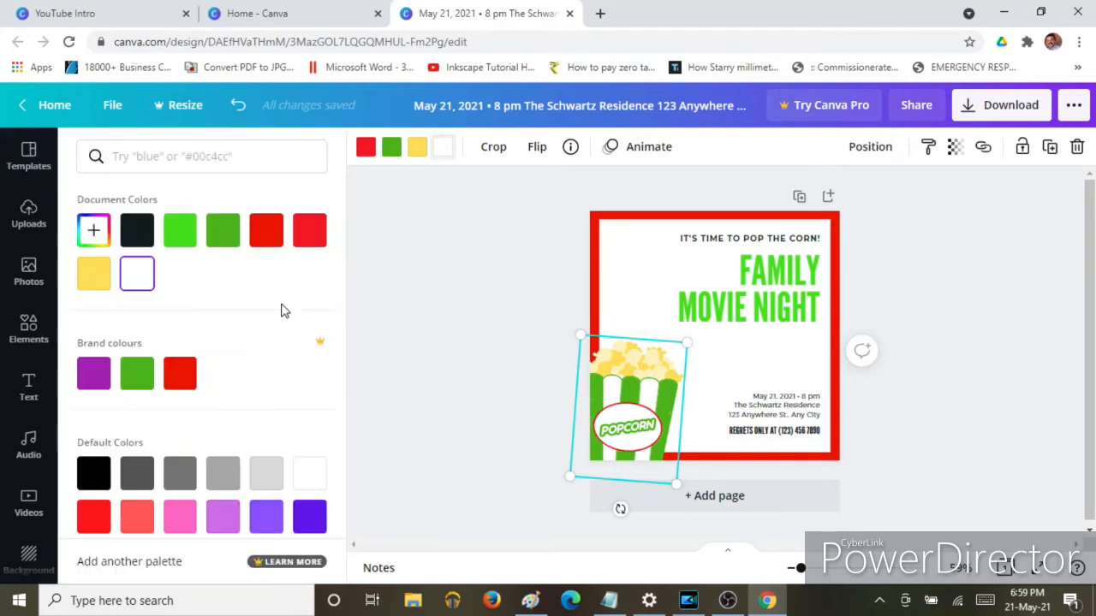
{"action": "left_click", "coordinate": [221, 245]}
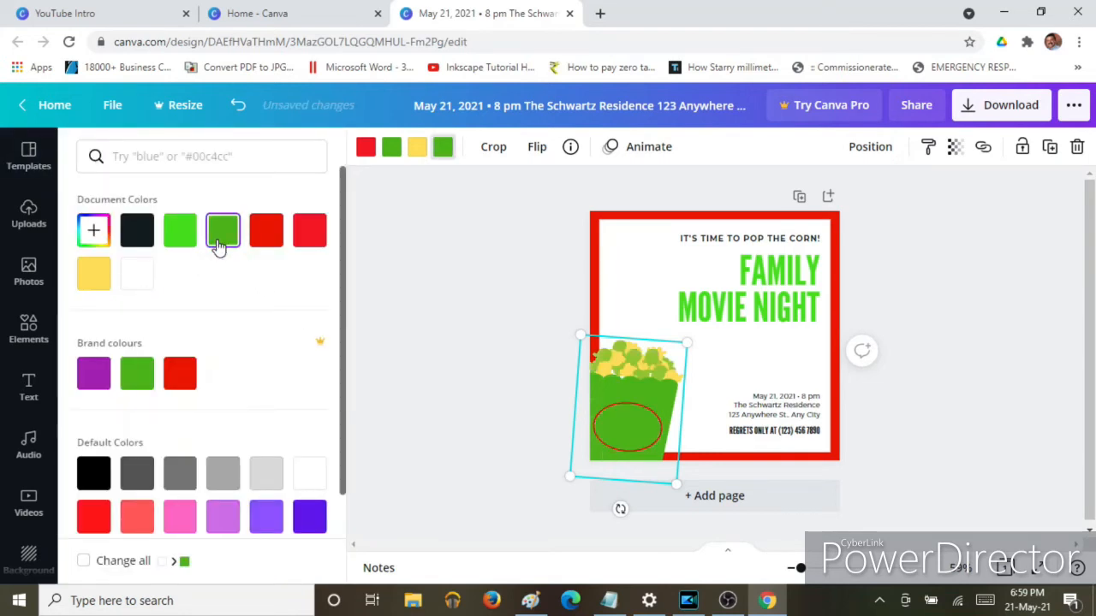
{"action": "left_click", "coordinate": [309, 516]}
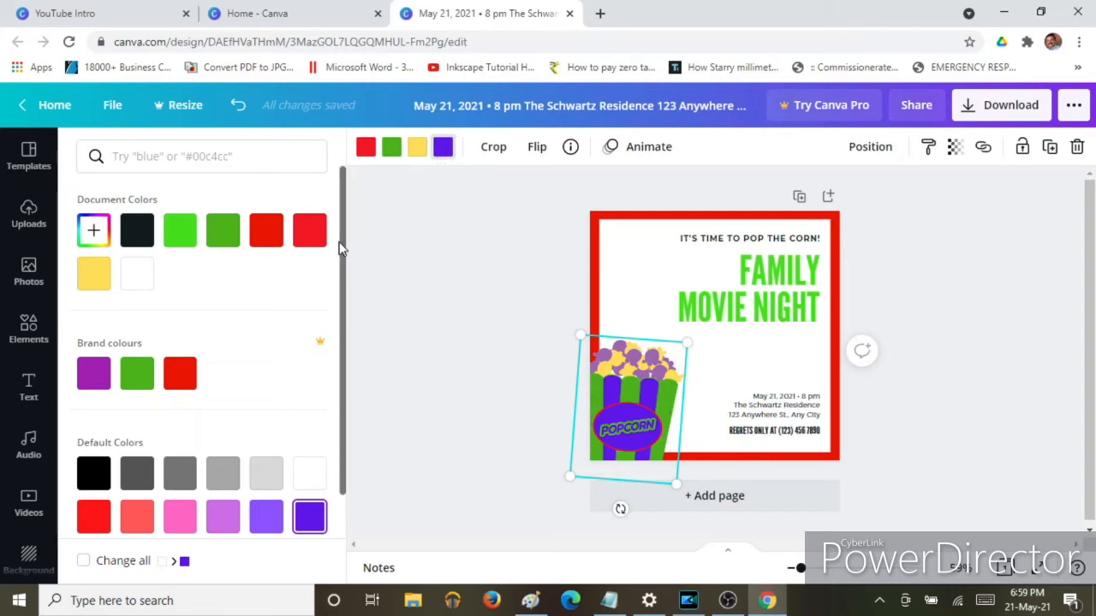
{"action": "left_click", "coordinate": [267, 246]}
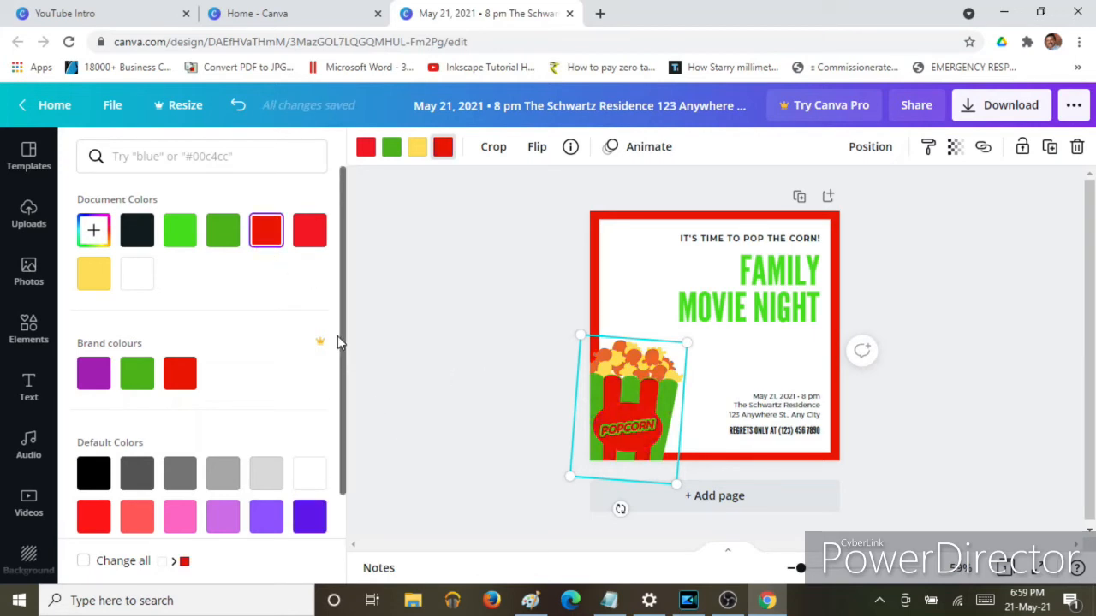
{"action": "left_click_drag", "start_coordinate": [343, 336], "coordinate": [382, 454]}
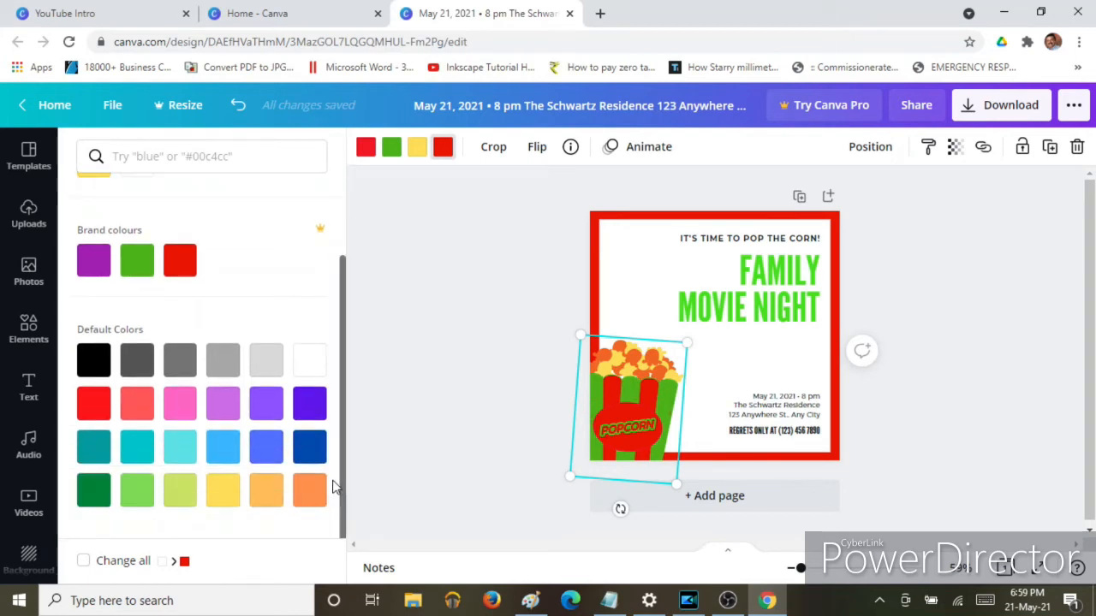
{"action": "left_click", "coordinate": [309, 490]}
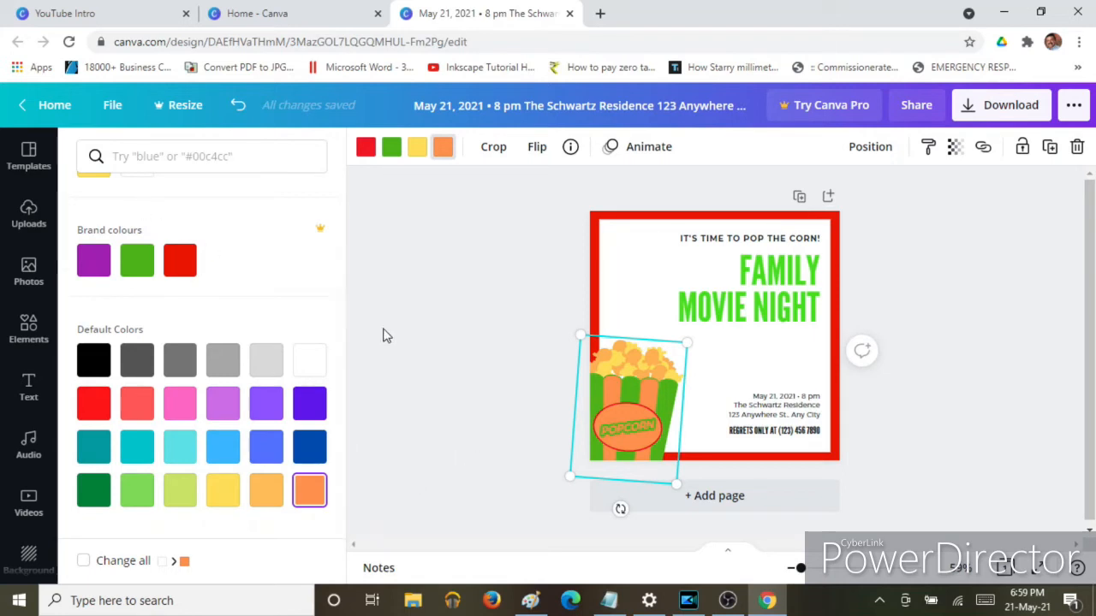
Step: Set the popcorn graphic's originally white parts to the custom mustard colour #BBAA11 and deselect the graphic
{"action": "scroll", "coordinate": [336, 257], "scroll_direction": "up", "scroll_amount": 2}
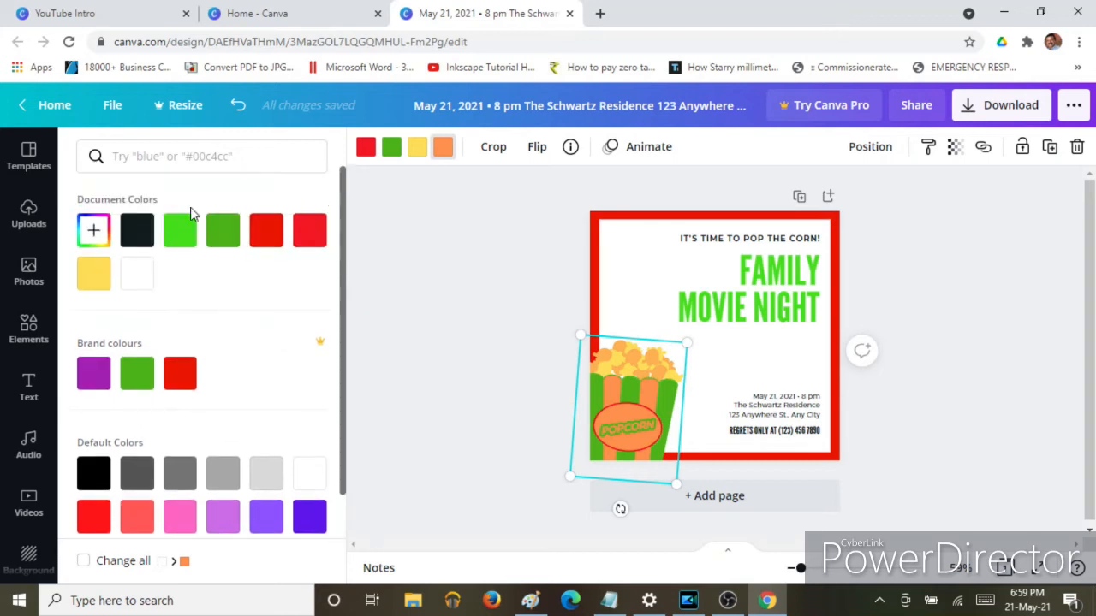
{"action": "left_click", "coordinate": [93, 231]}
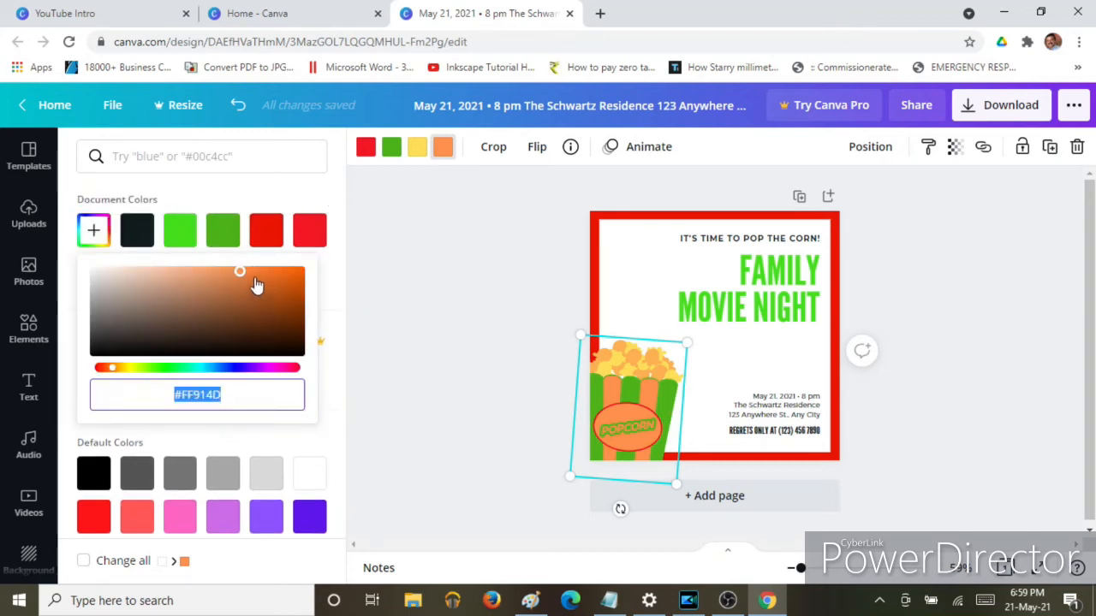
{"action": "mouse_move", "coordinate": [242, 274]}
{"action": "left_mouse_down"}
{"action": "mouse_move", "coordinate": [191, 291]}
{"action": "mouse_move", "coordinate": [262, 282]}
{"action": "left_mouse_up"}
{"action": "left_click", "coordinate": [128, 369]}
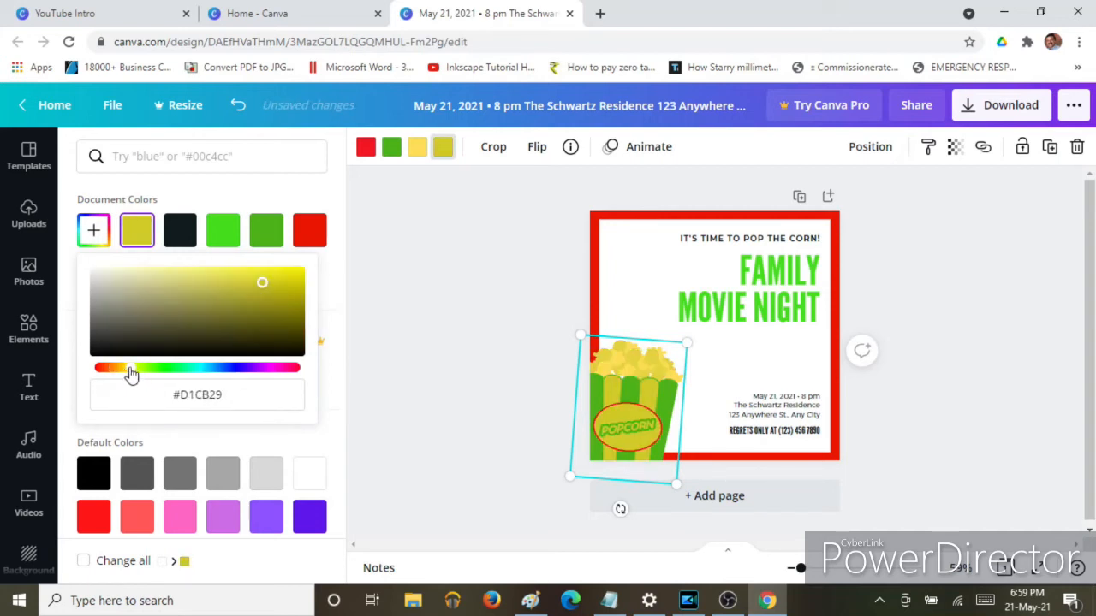
{"action": "left_click_drag", "start_coordinate": [262, 283], "coordinate": [284, 290]}
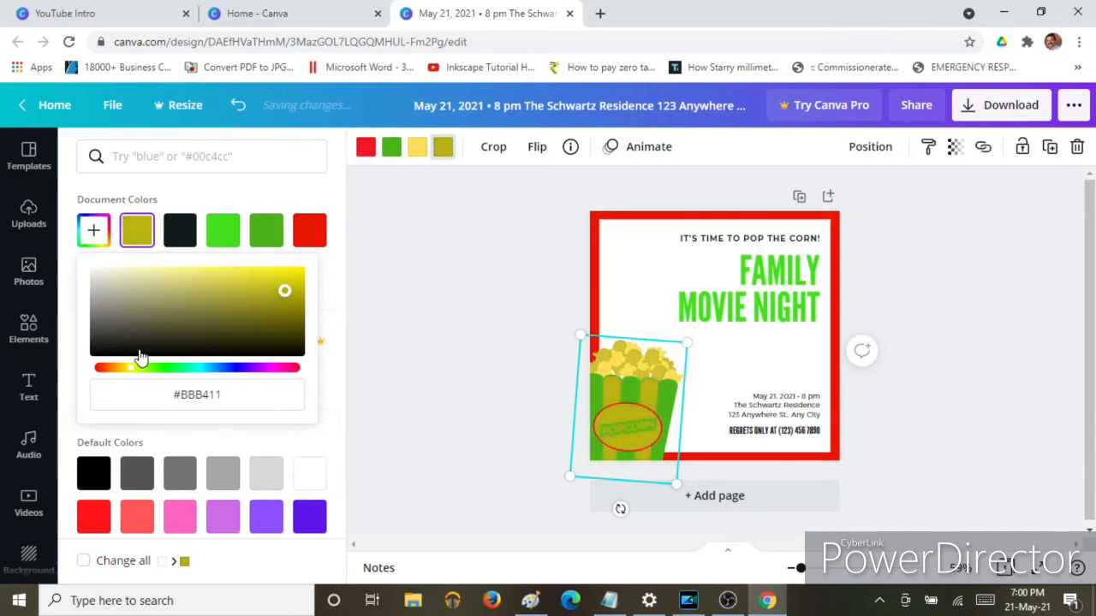
{"action": "left_click", "coordinate": [182, 370]}
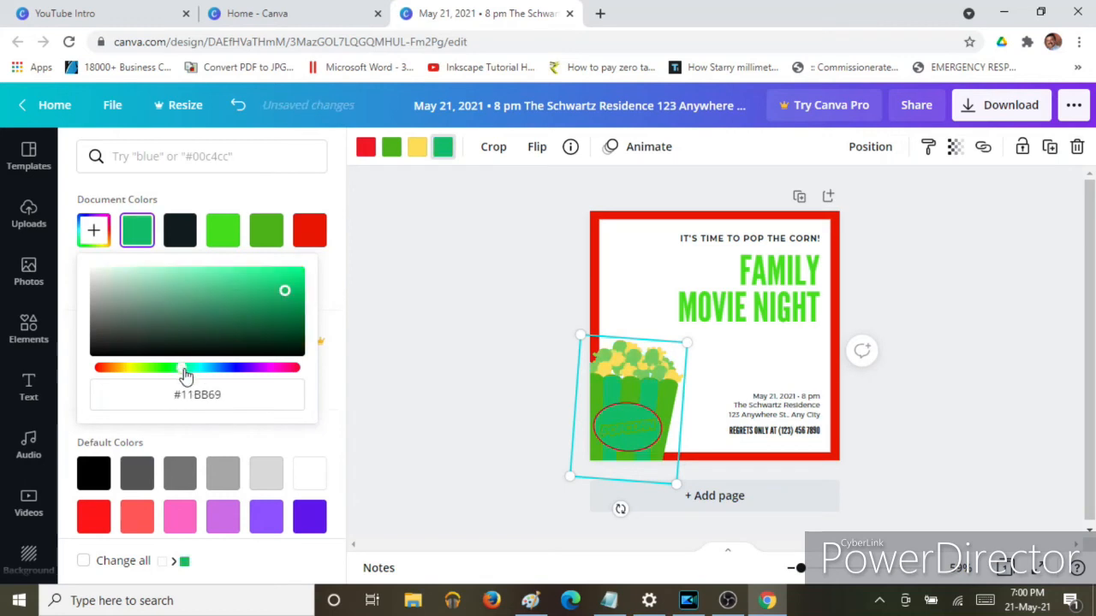
{"action": "left_click", "coordinate": [230, 369]}
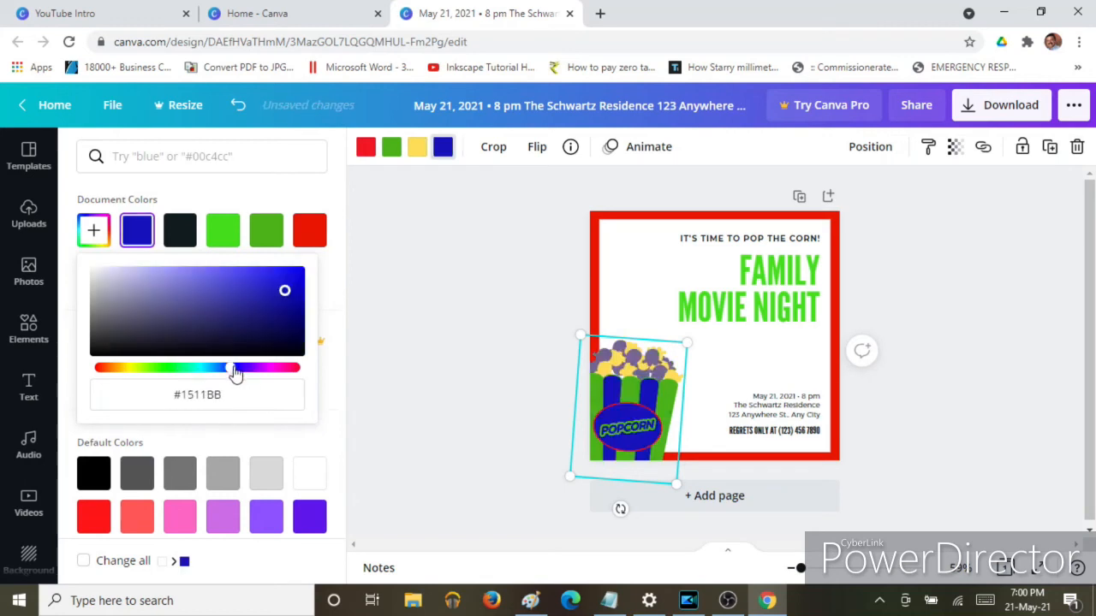
{"action": "left_click", "coordinate": [120, 370]}
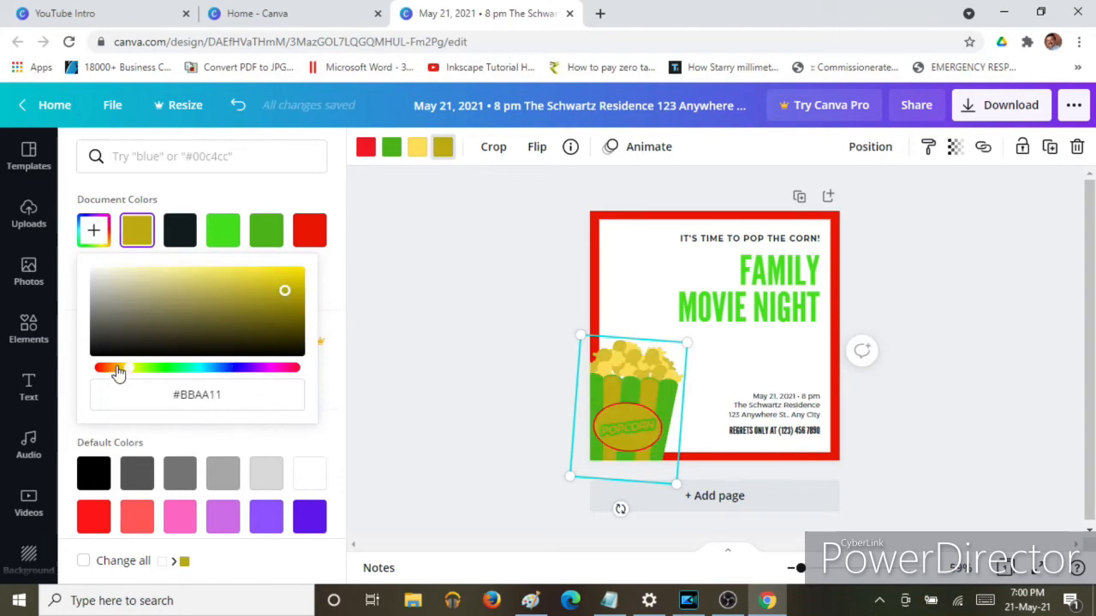
{"action": "left_click", "coordinate": [394, 329]}
{"action": "left_click", "coordinate": [951, 423]}
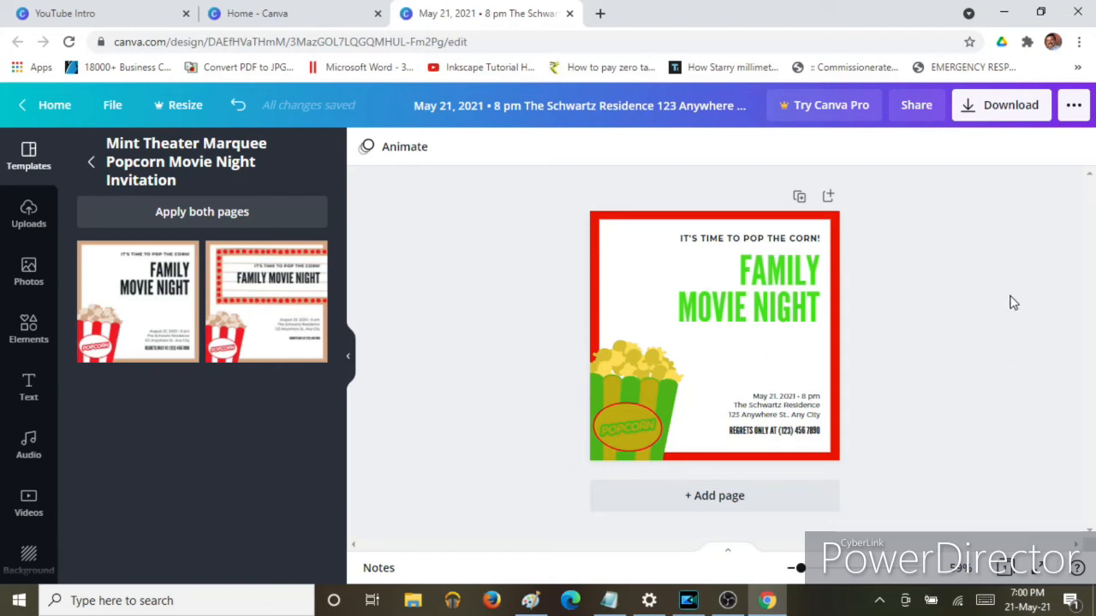
Step: Download the invitation design with PNG as the file type
{"action": "left_click", "coordinate": [996, 115]}
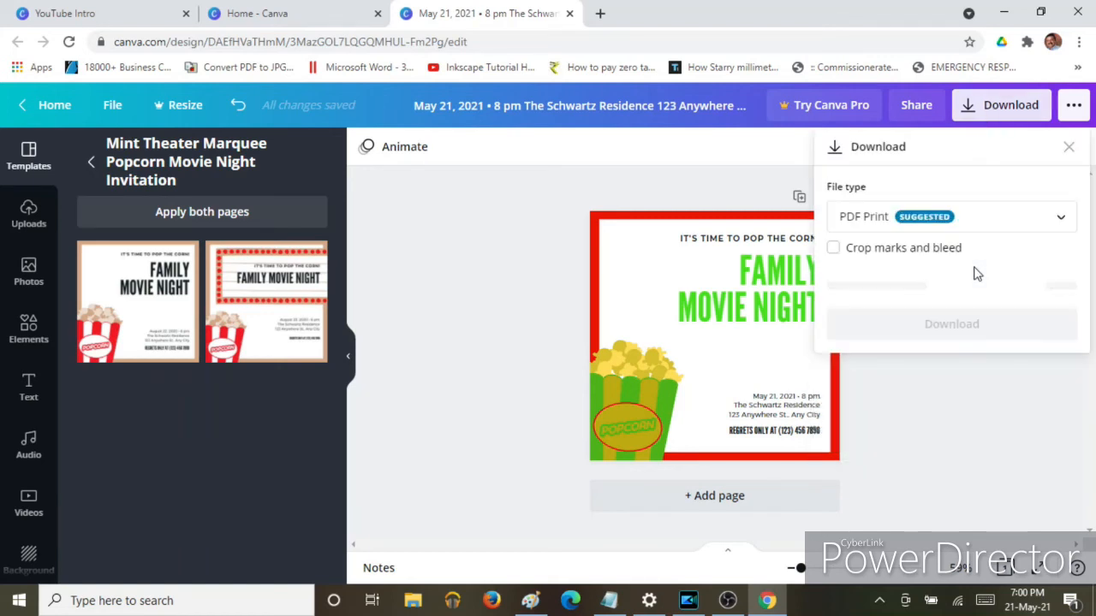
{"action": "left_click", "coordinate": [1058, 223]}
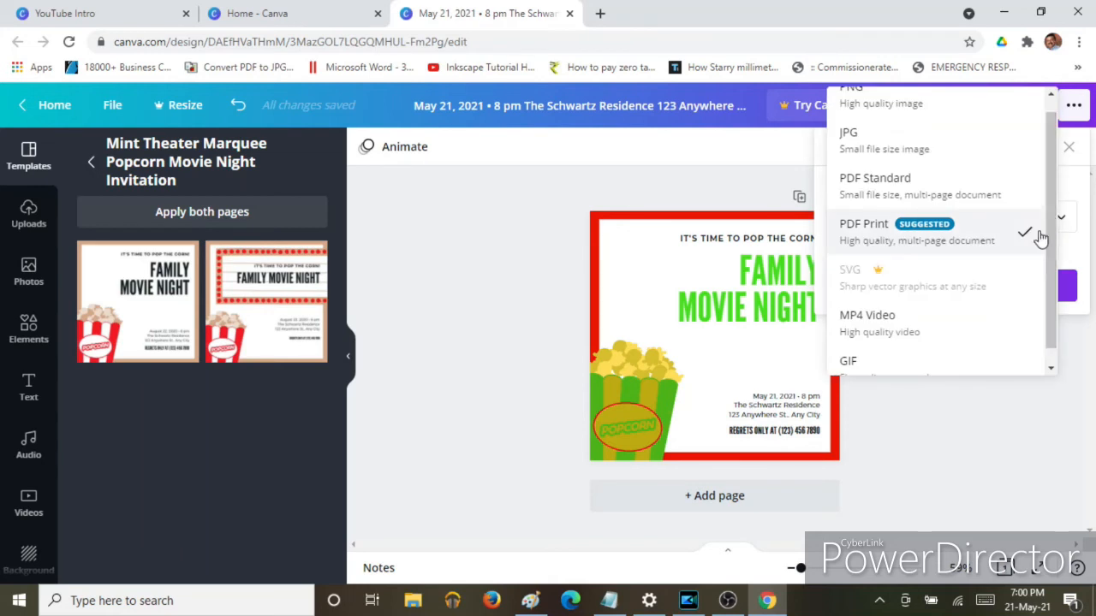
{"action": "scroll", "coordinate": [1036, 235], "scroll_direction": "up", "scroll_amount": 1}
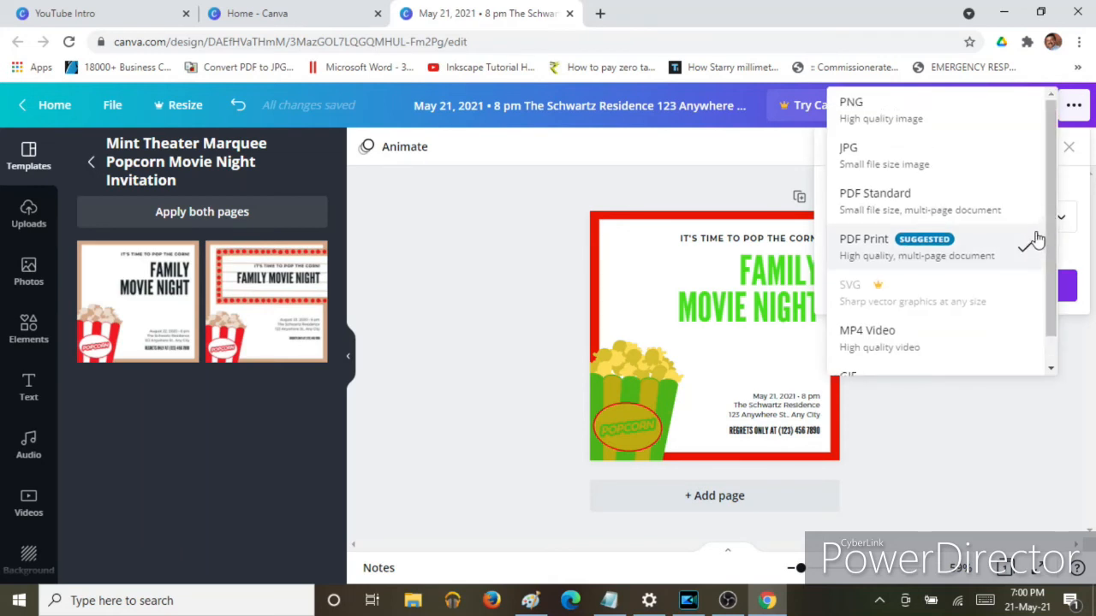
{"action": "left_click", "coordinate": [948, 127]}
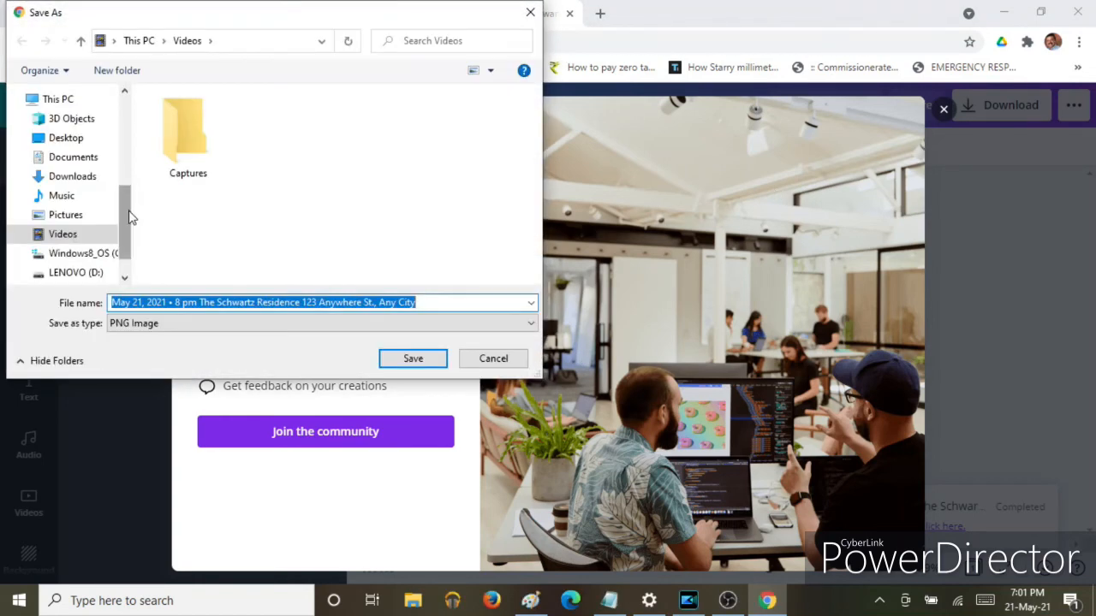
Step: Choose the Captures folder inside Videos as the save location for the downloaded image
{"action": "left_click_drag", "start_coordinate": [126, 219], "coordinate": [119, 142]}
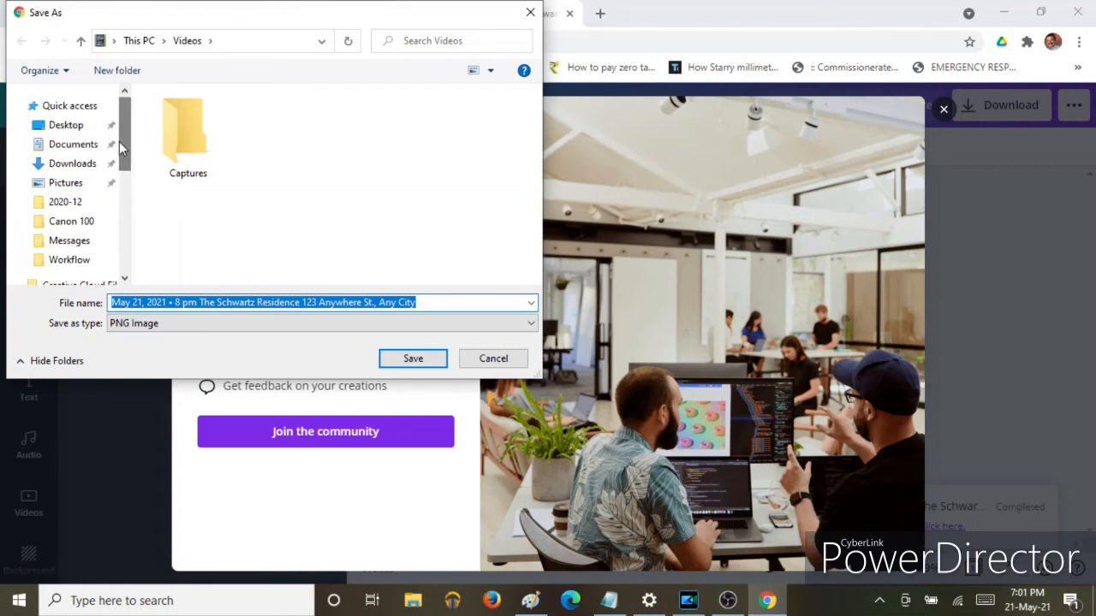
{"action": "left_click", "coordinate": [92, 184]}
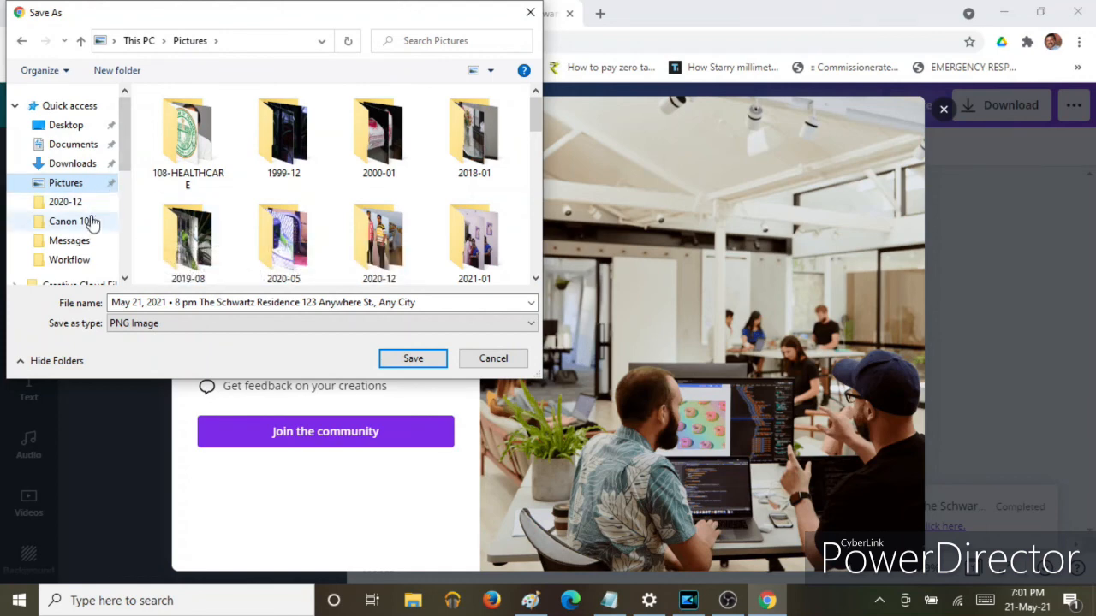
{"action": "left_click_drag", "start_coordinate": [122, 147], "coordinate": [125, 247]}
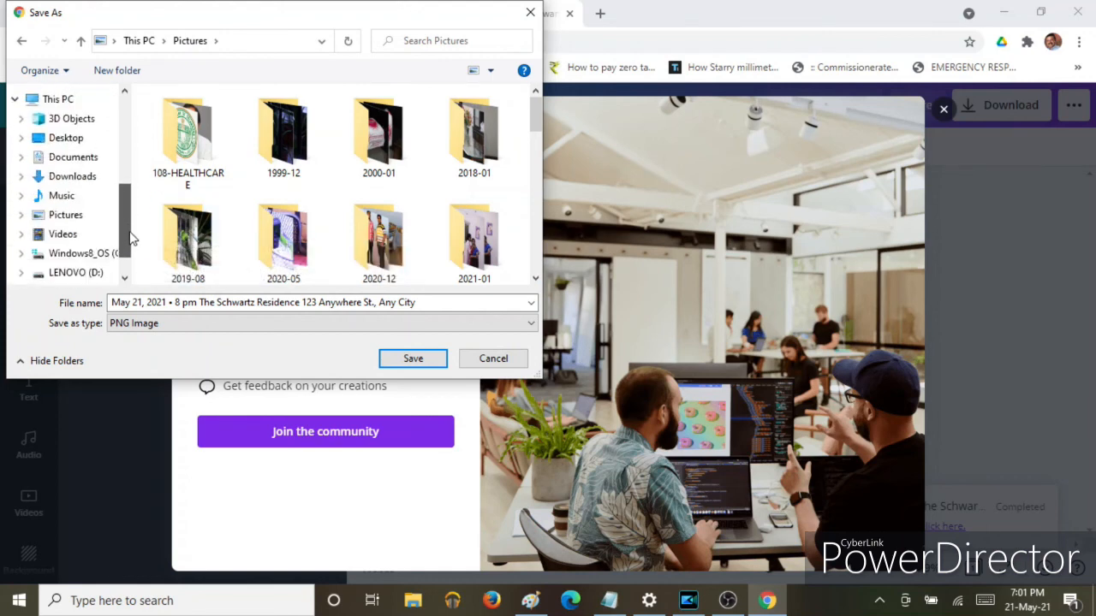
{"action": "left_click", "coordinate": [62, 234]}
{"action": "double_click", "coordinate": [193, 163]}
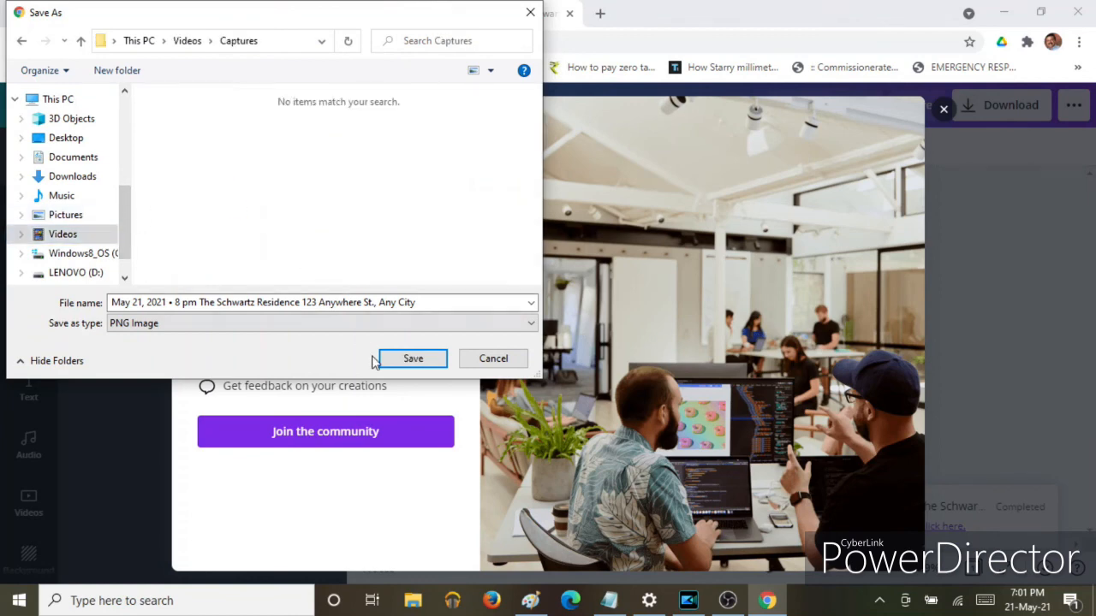
Step: Name the image Invitation_Clip, save it, and dismiss the download confirmation
{"action": "left_click", "coordinate": [427, 305]}
{"action": "key", "text": "BackSpace"}
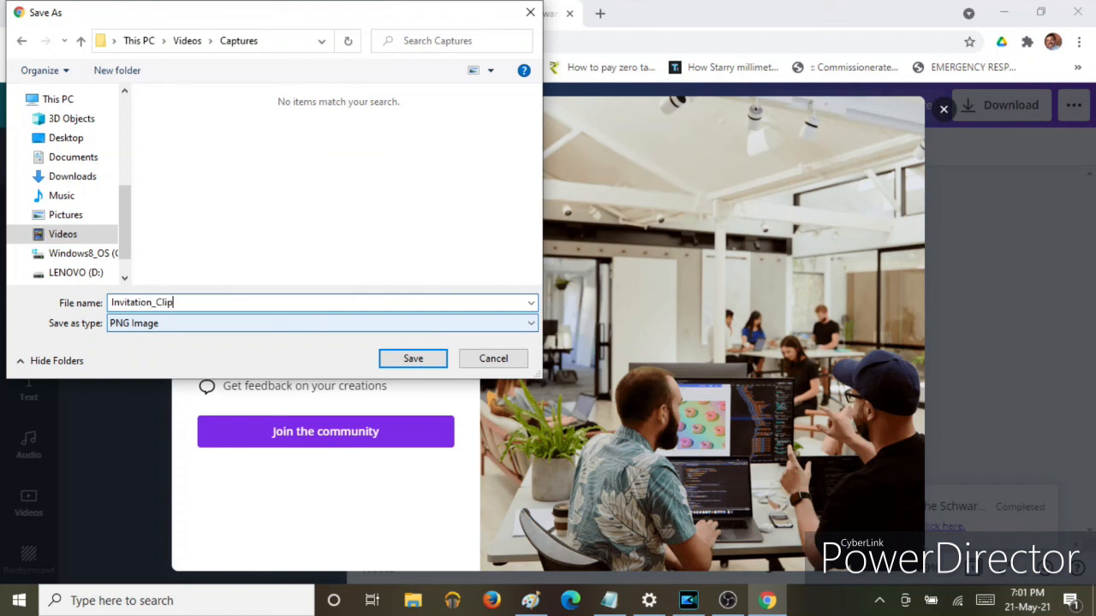
{"action": "left_click", "coordinate": [411, 359]}
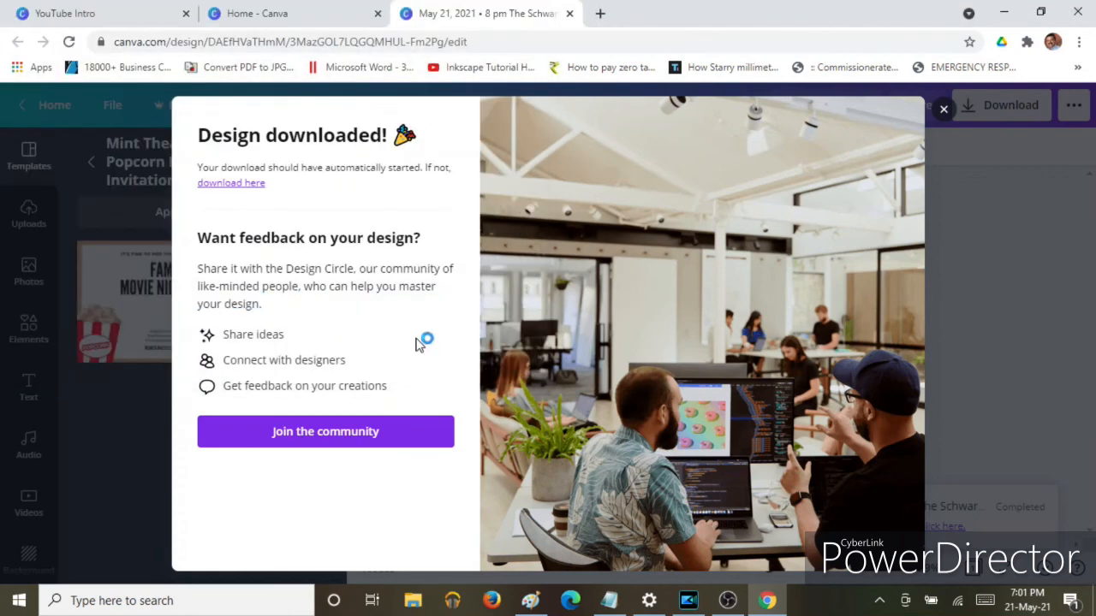
{"action": "left_click", "coordinate": [942, 111]}
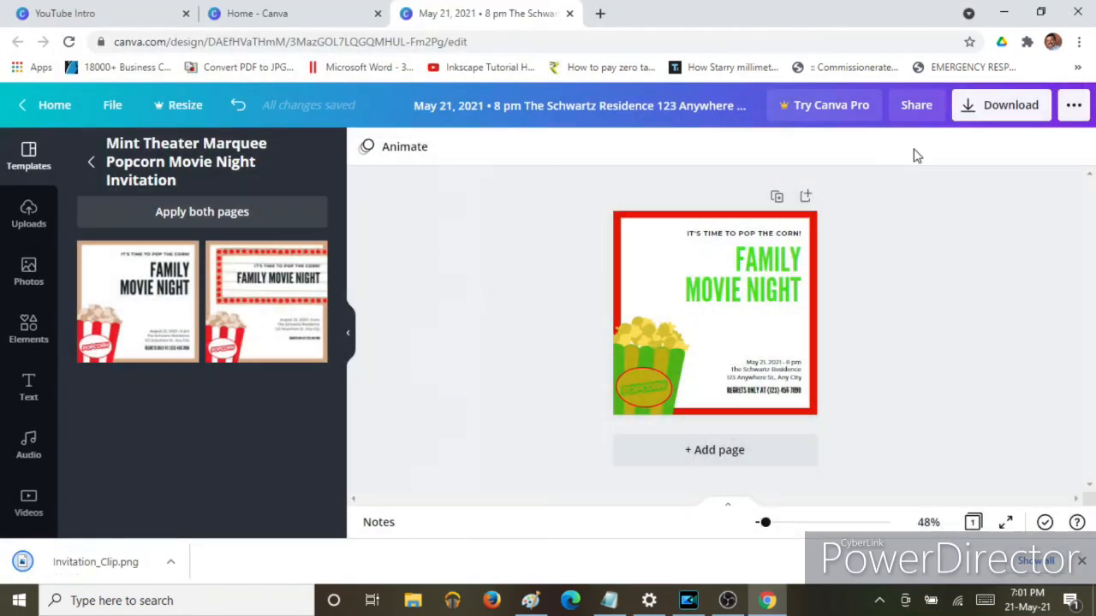